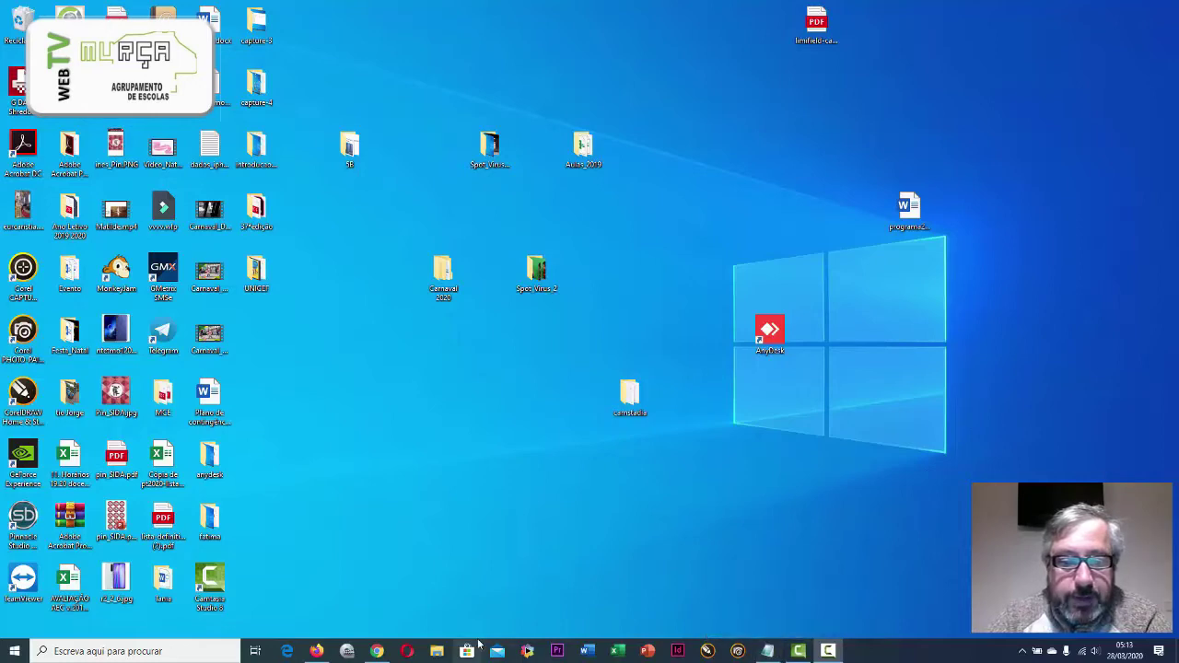
# Bring the Chrome window with the signed-in Office 365 home page to the front
pyautogui.click(377, 651)
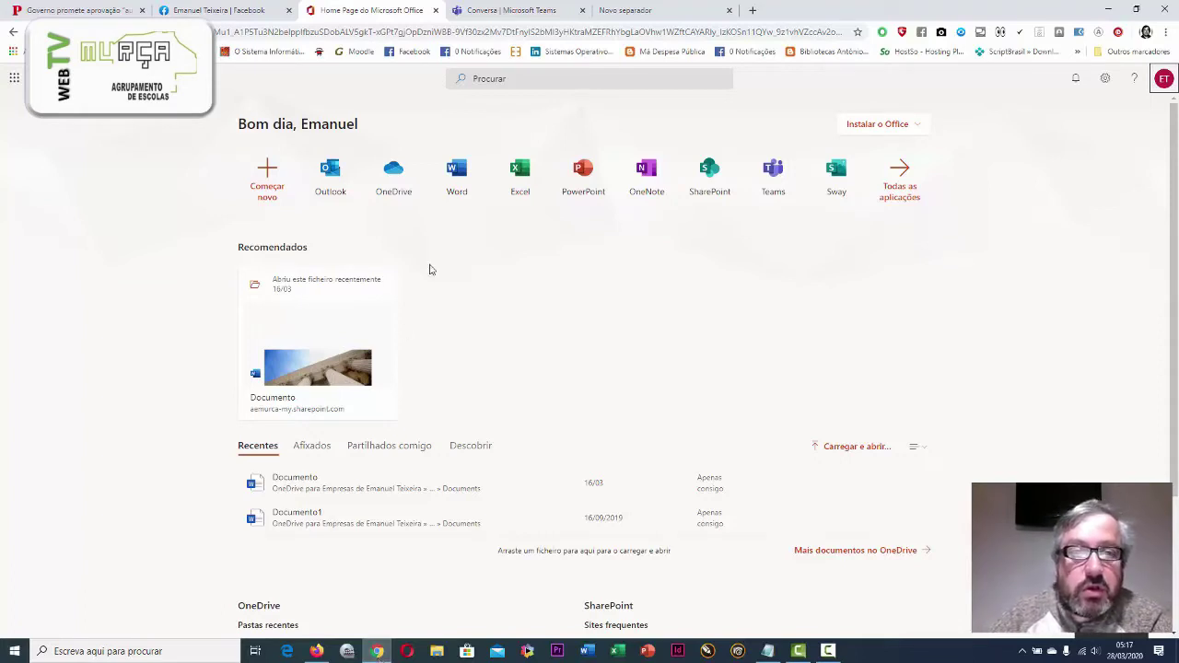
# Switch to the Microsoft Teams chat tab and advance the welcome tour to 'Conversa individual e com grupos'
pyautogui.click(513, 12)
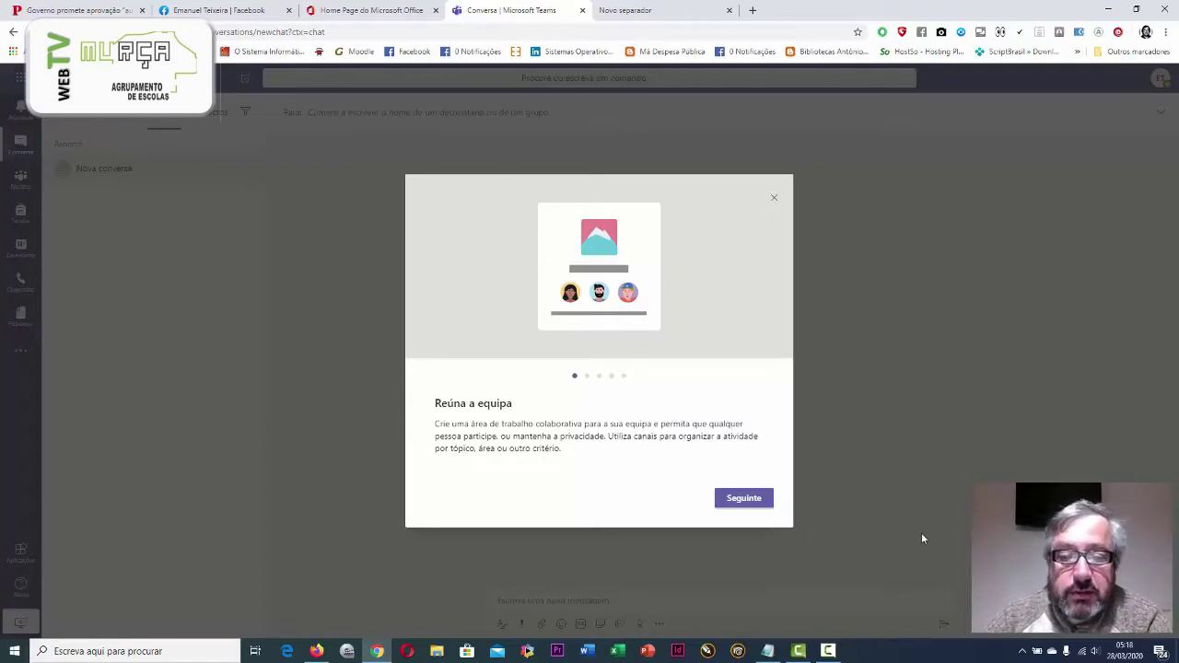
pyautogui.click(744, 501)
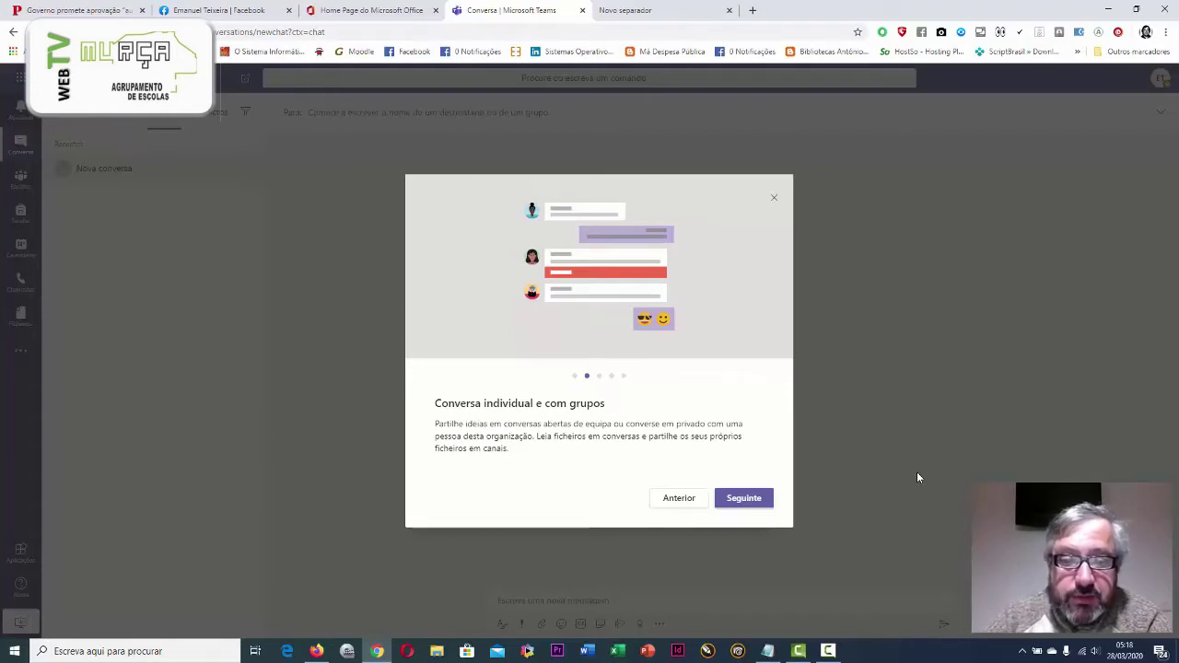
# Page through the welcome tour to its final 'Vamos a isso!' page and open the tutorial video
pyautogui.click(741, 502)
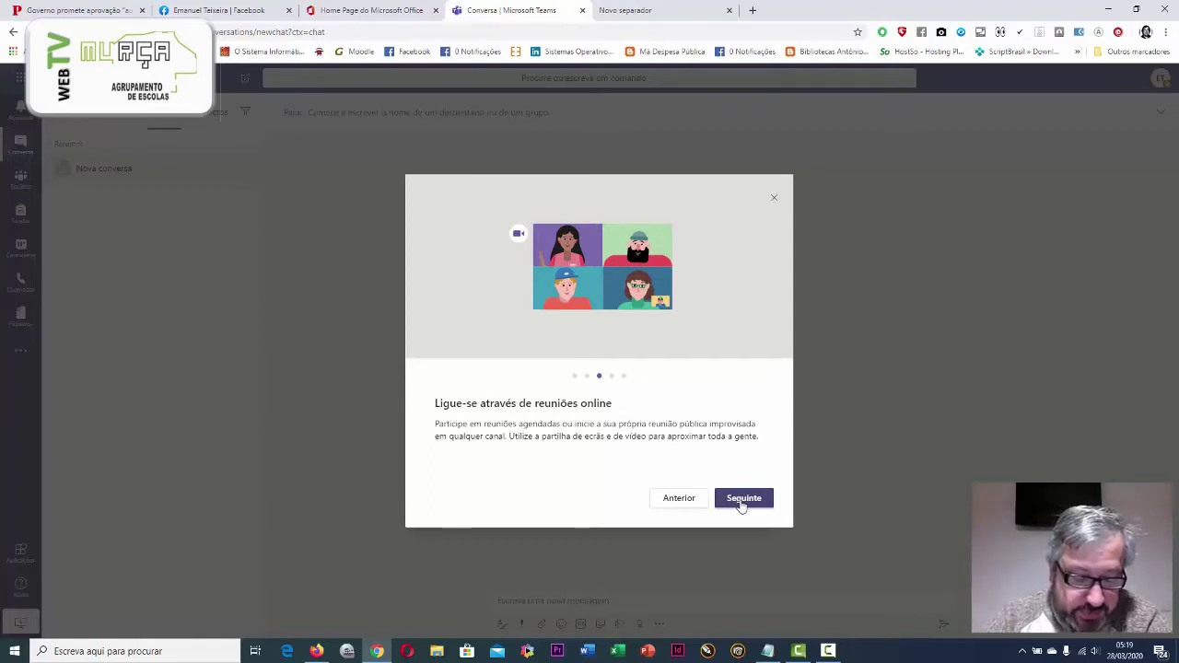
pyautogui.click(741, 502)
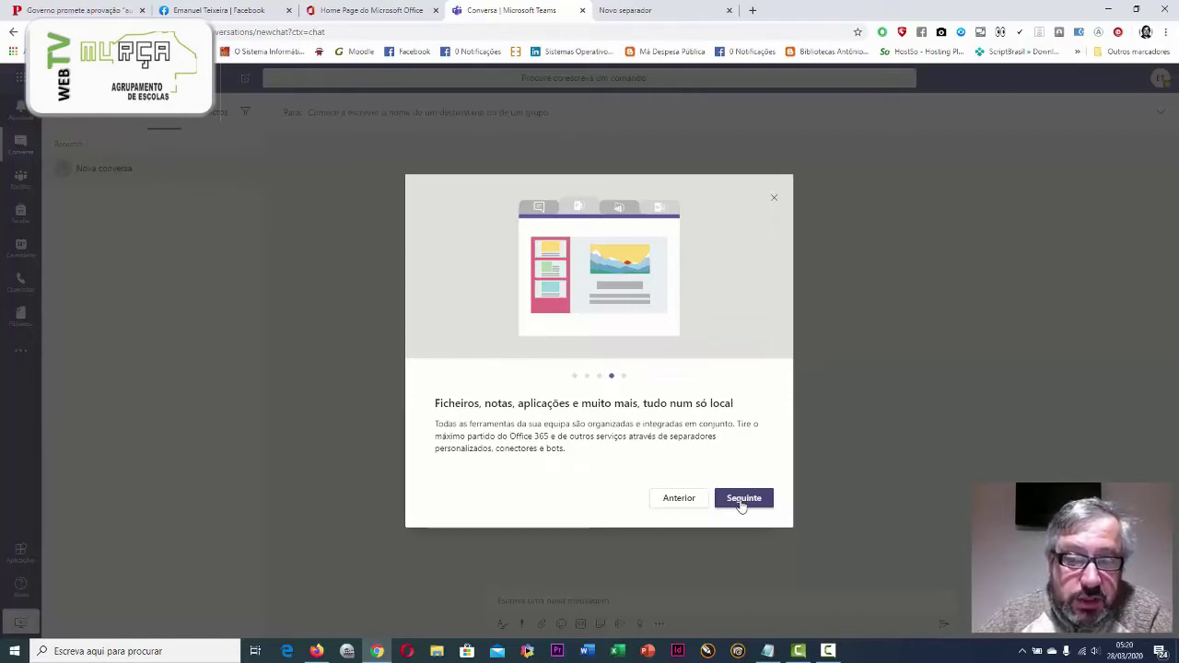
pyautogui.click(741, 500)
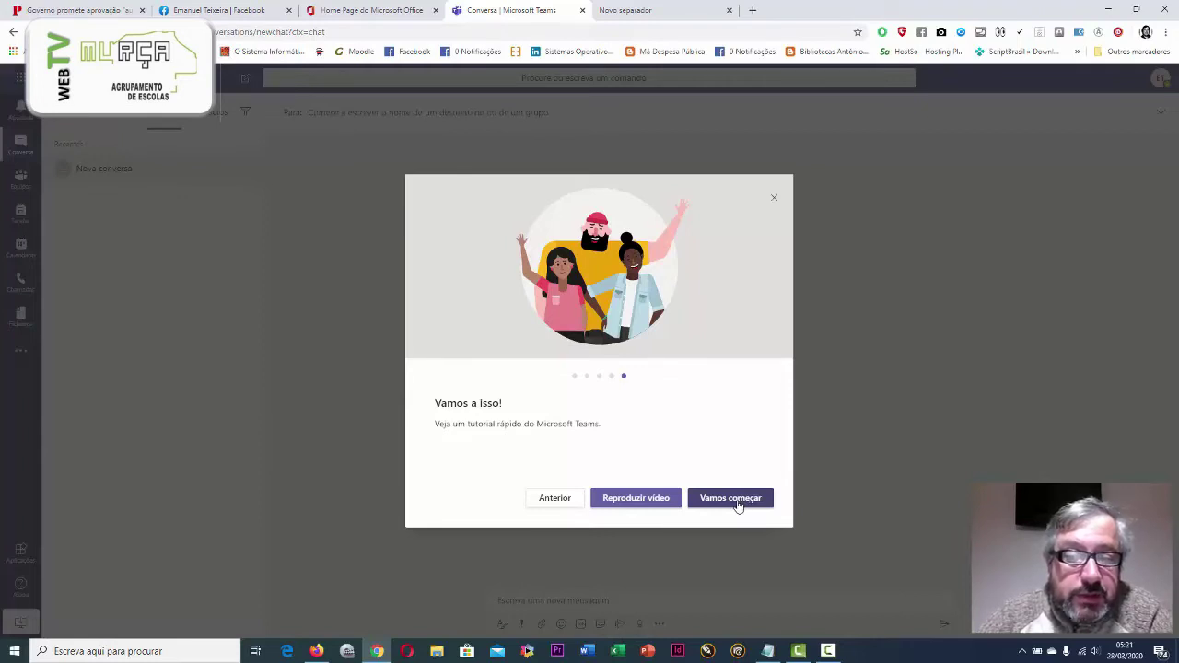
pyautogui.click(646, 506)
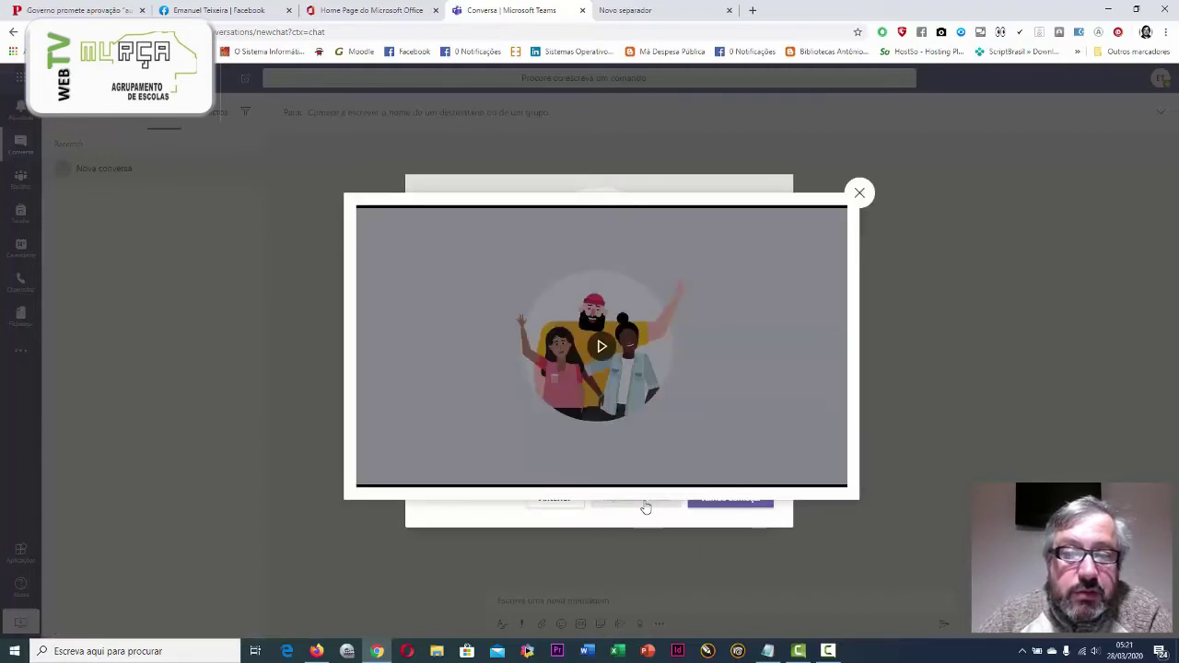
# Play the Microsoft Teams tutorial video through to its closing title card
pyautogui.click(601, 347)
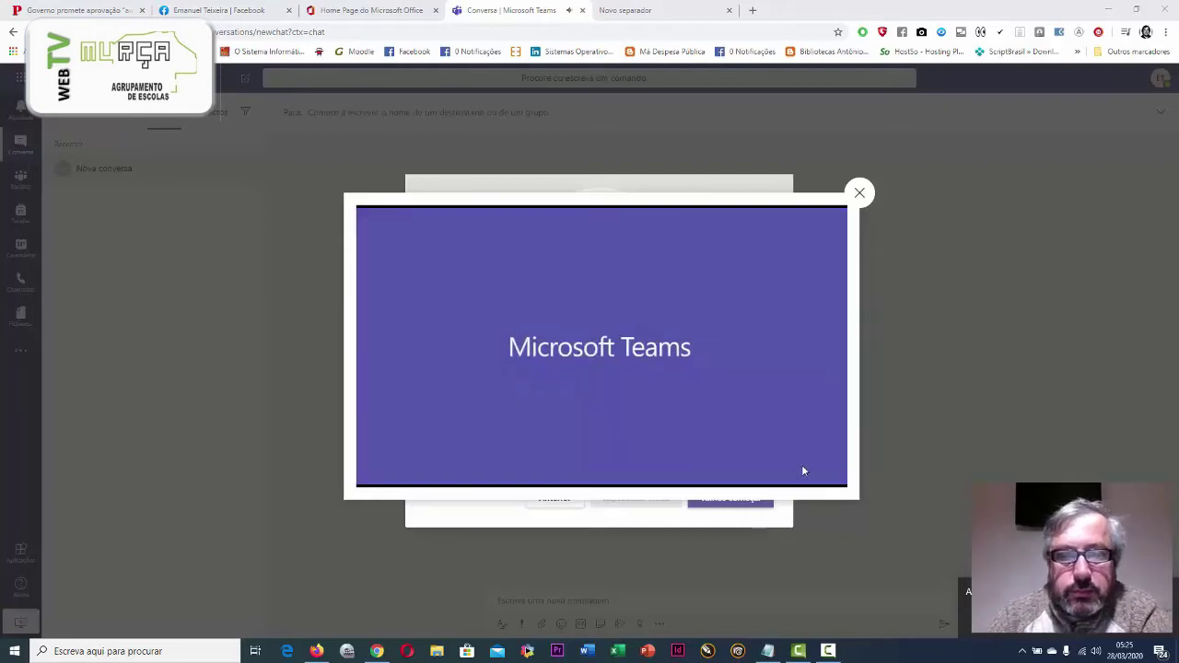
# Dismiss the tutorial video and welcome tour, then visit the Activity feed and the Teams page
pyautogui.click(858, 193)
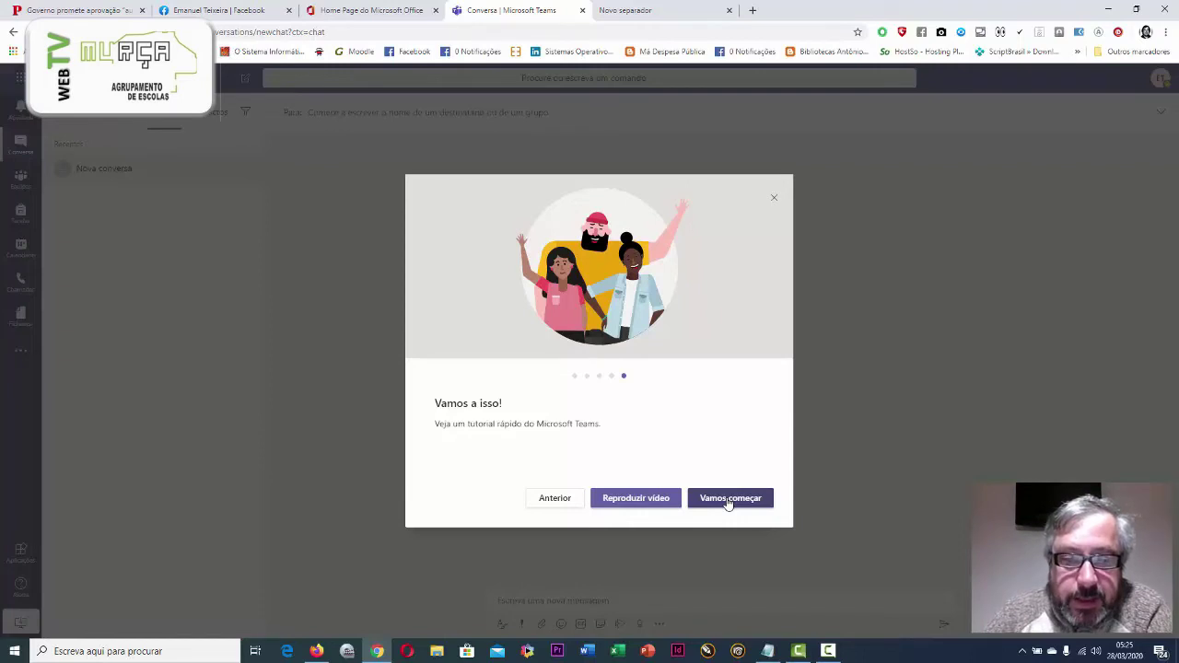
pyautogui.click(729, 499)
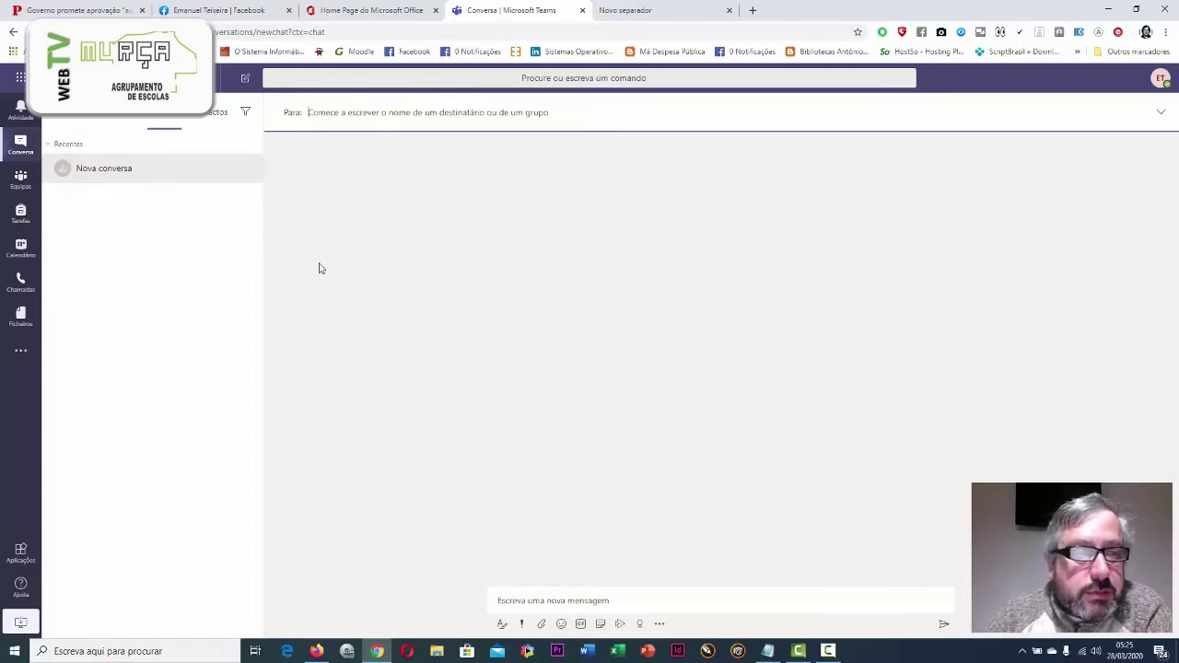
pyautogui.click(16, 113)
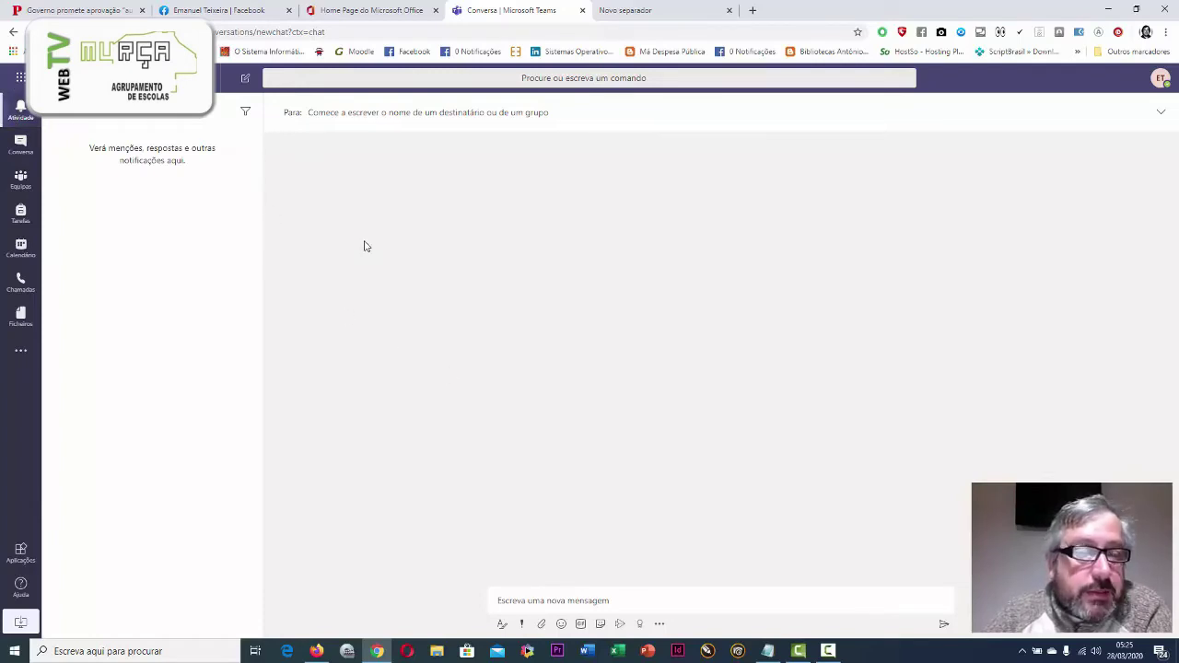
pyautogui.click(19, 178)
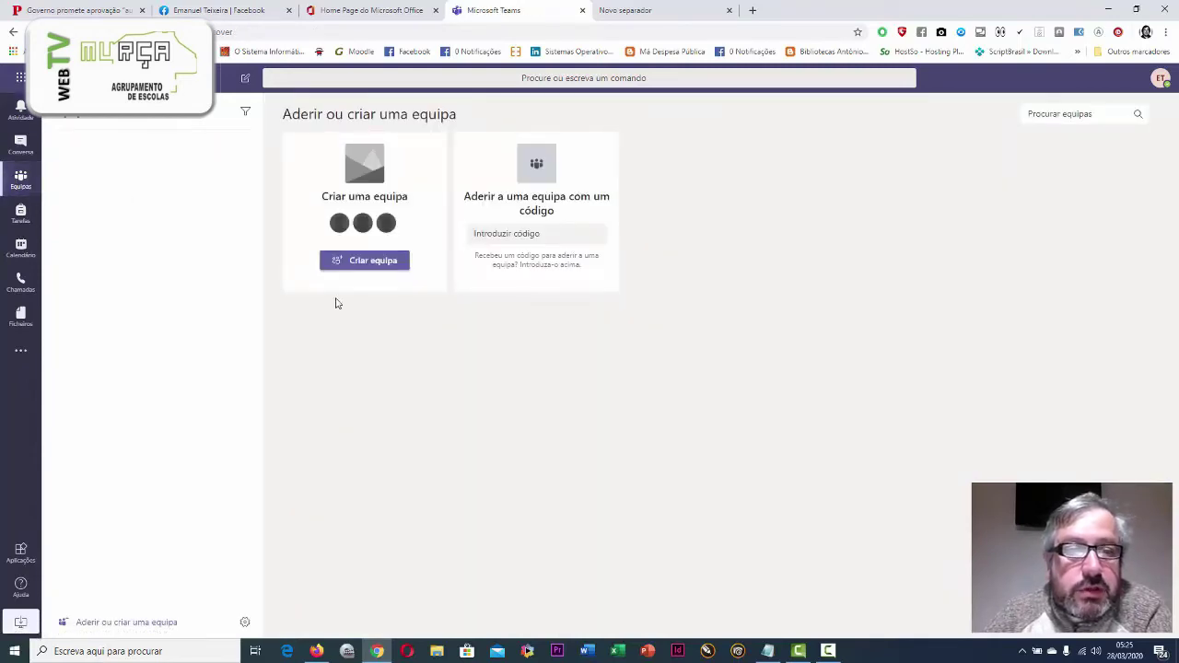
# Start creating a new team named '5º A'
pyautogui.click(373, 262)
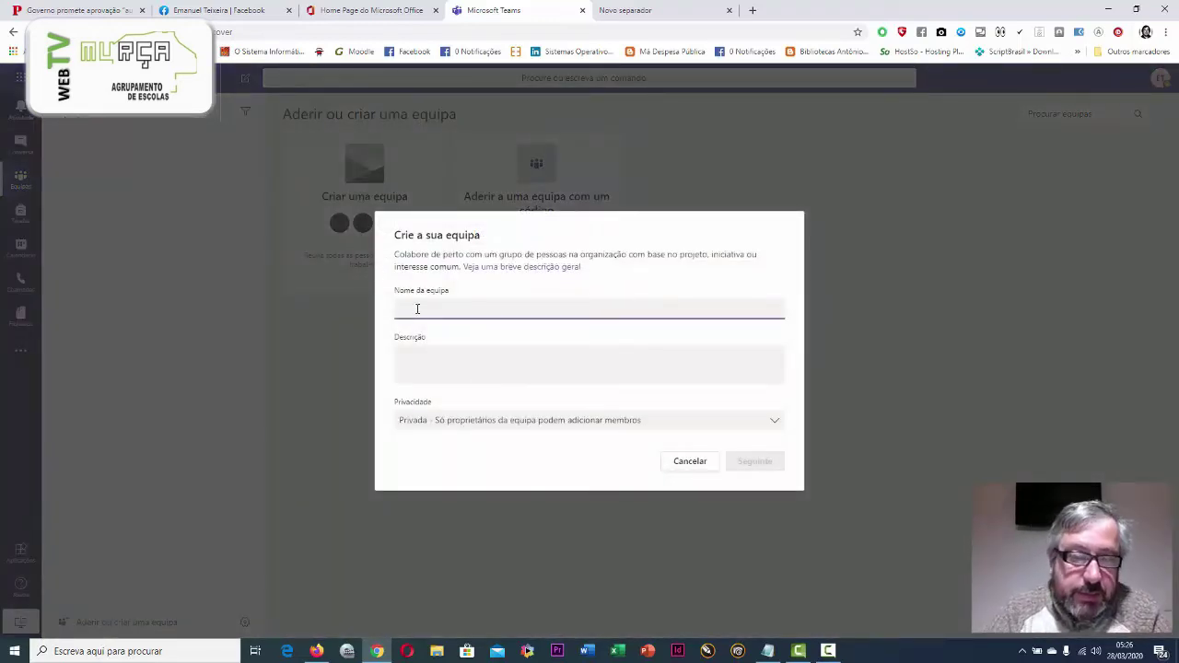
pyautogui.write('5')
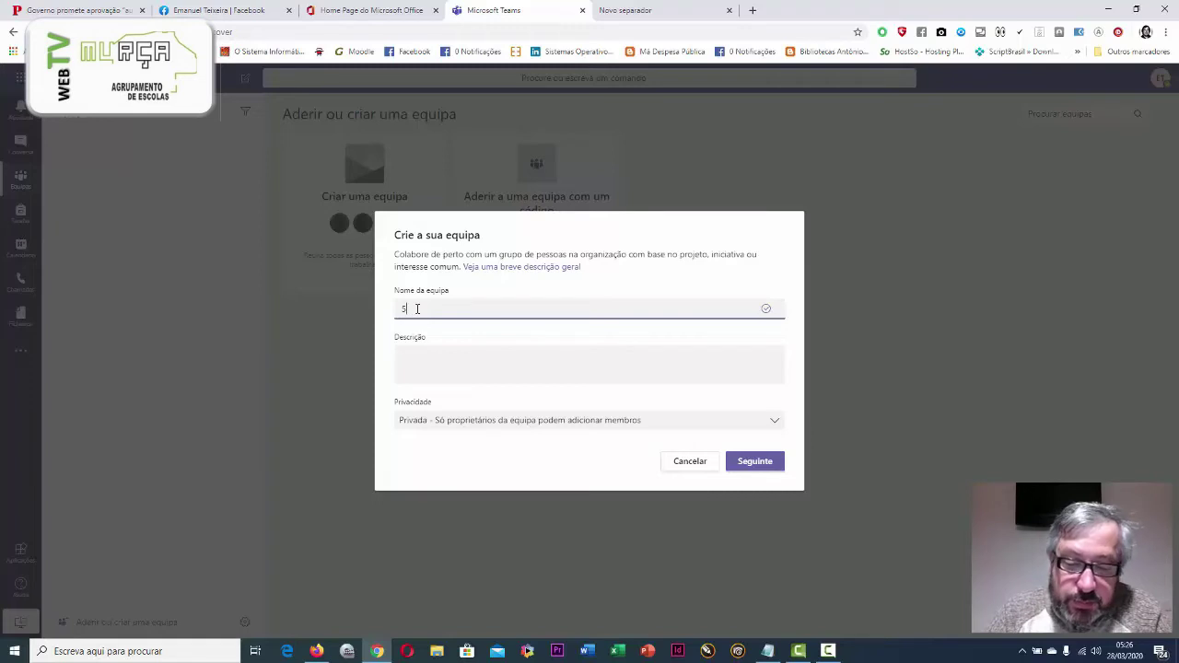
pyautogui.write('ºA')
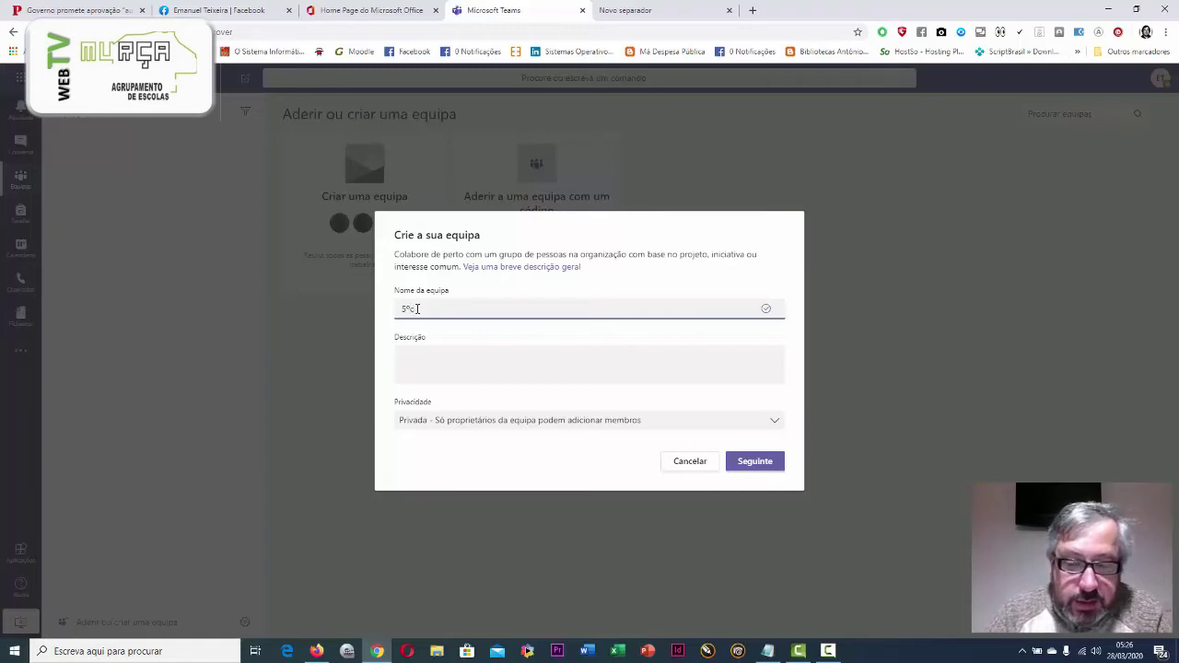
pyautogui.press('BackSpace')
pyautogui.write('A')
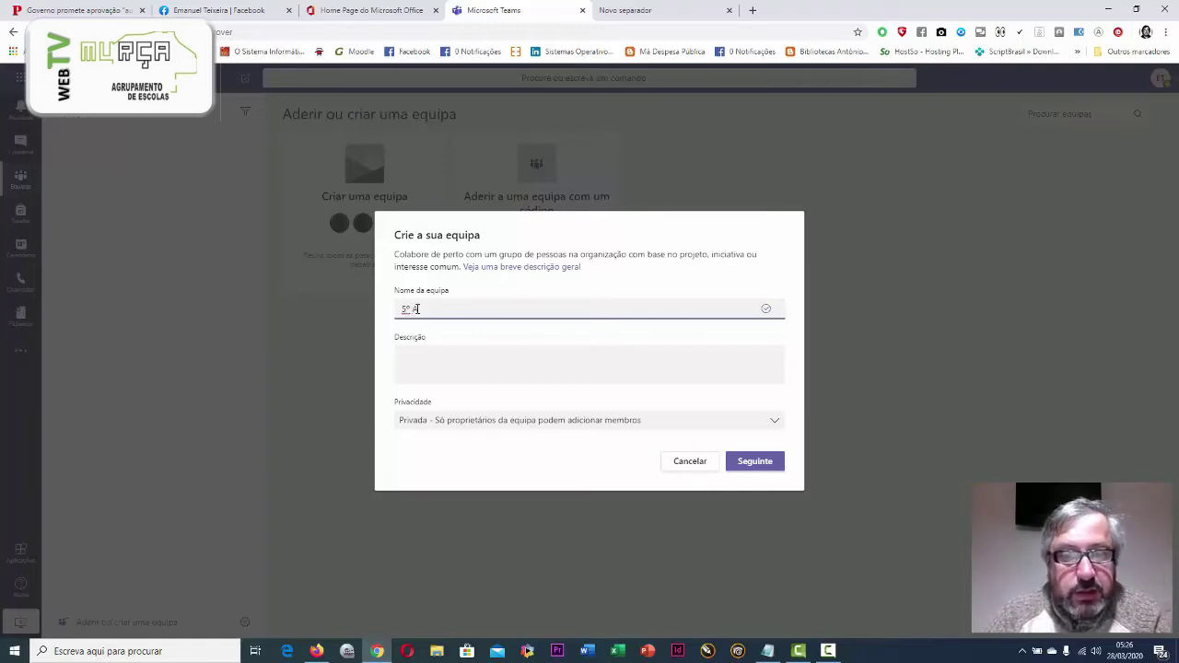
# Describe the team as 'Turma A do quinto ano. diretor de turma Prof.' plus the director's name
pyautogui.click(400, 340)
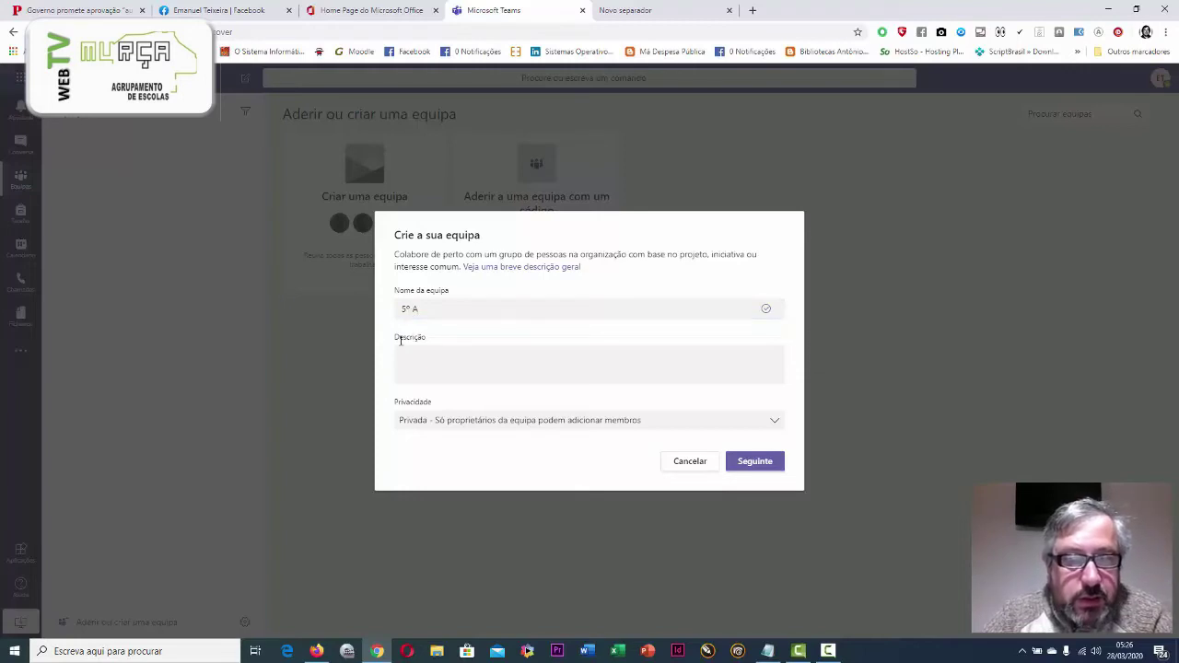
pyautogui.click(490, 364)
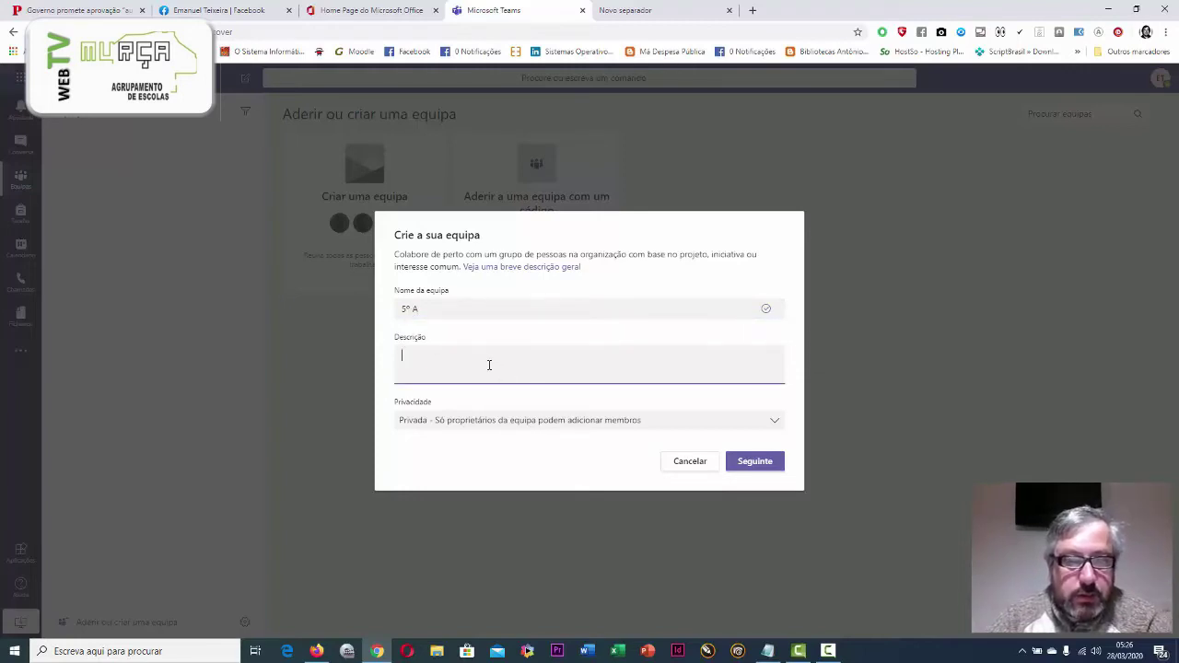
pyautogui.write('Turma ')
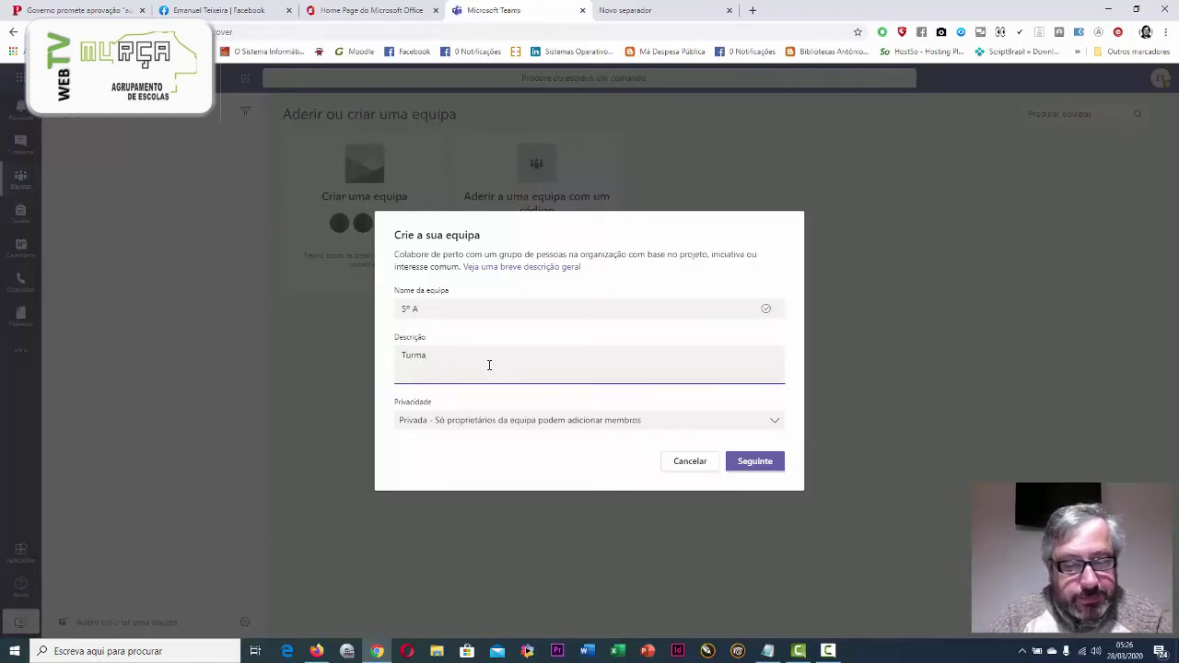
pyautogui.write('do ')
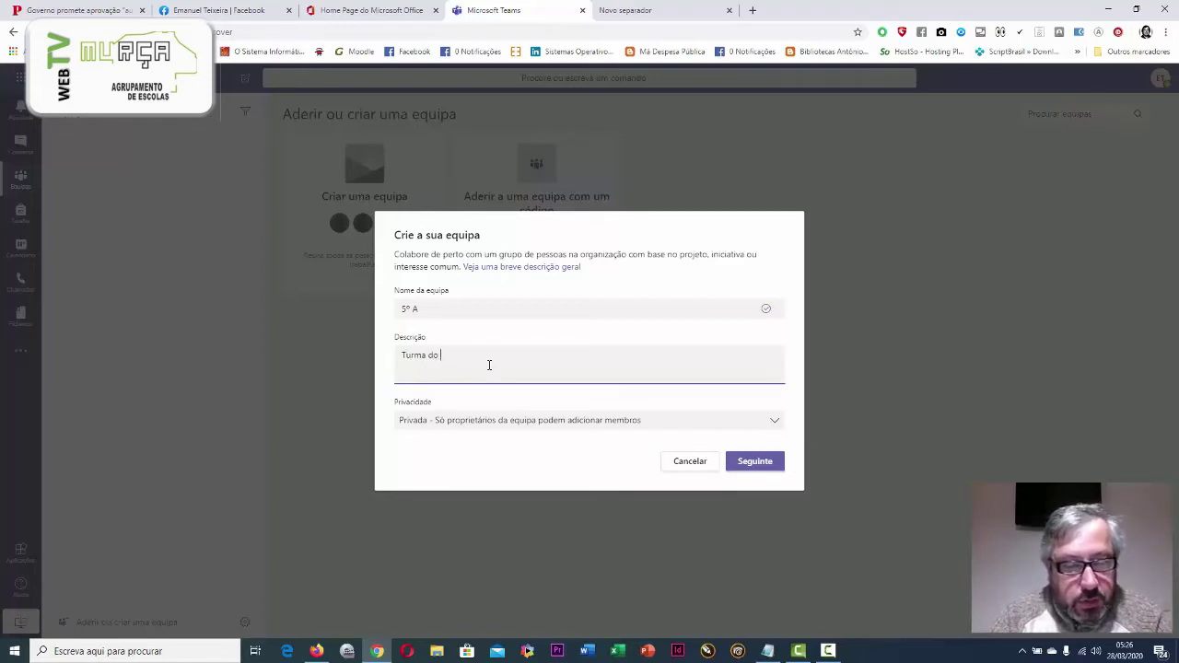
pyautogui.write('quinto')
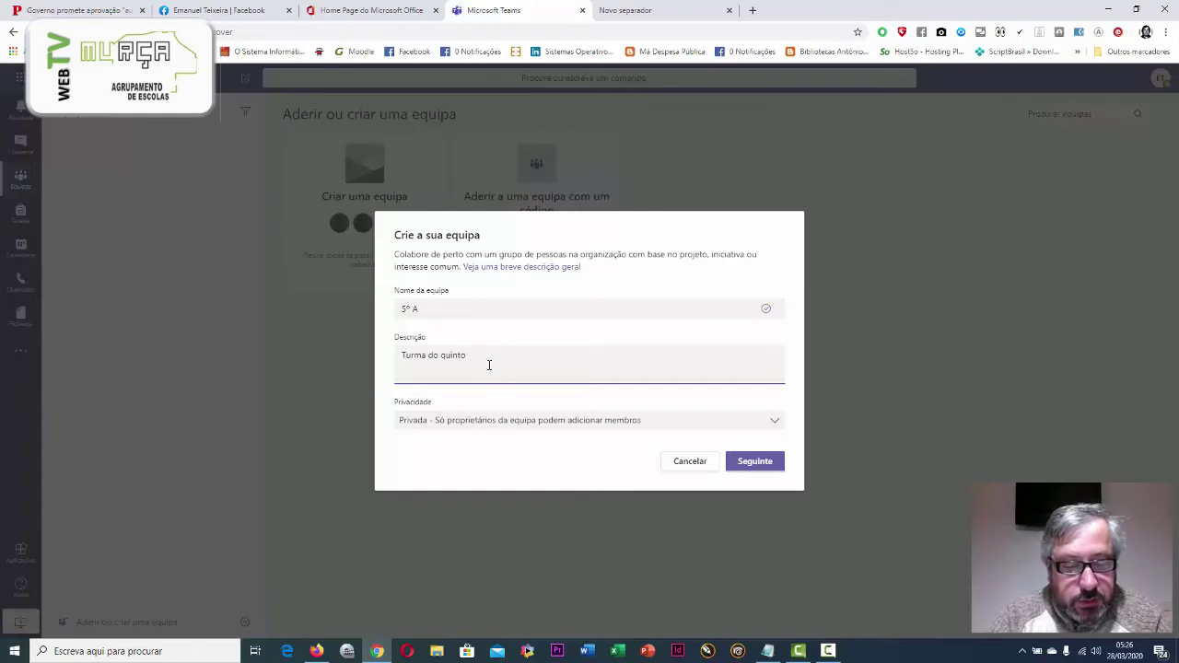
pyautogui.write(' ano')
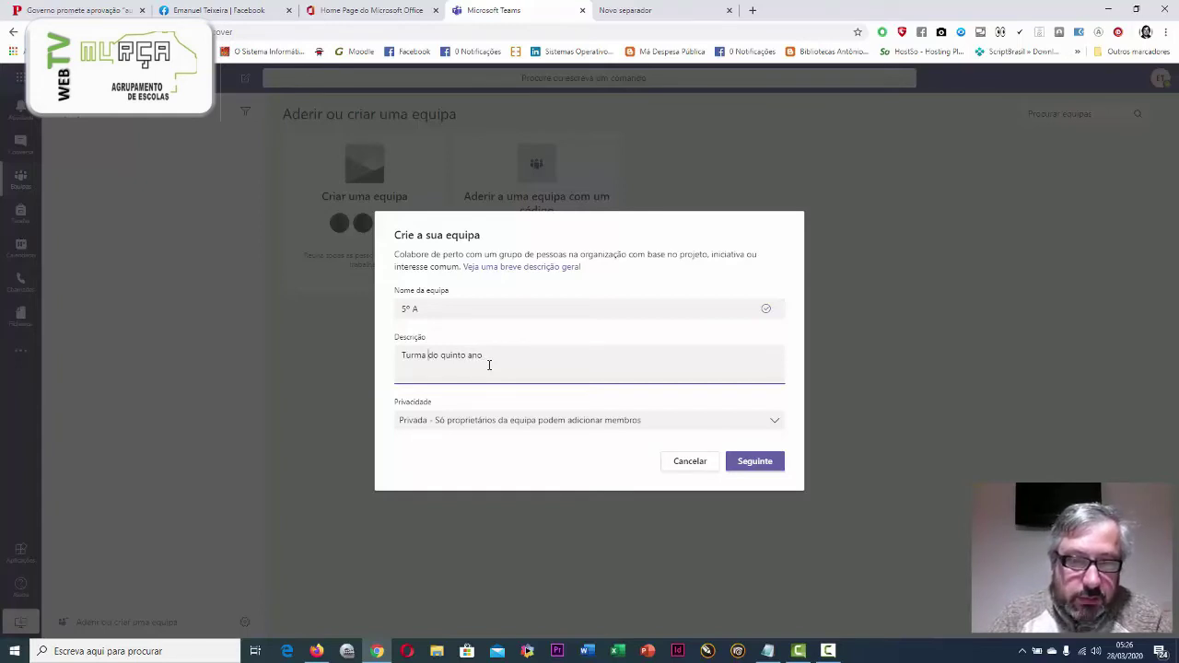
pyautogui.hotkey('ctrl', 'Left')
pyautogui.hotkey('ctrl', 'Left')
pyautogui.hotkey('ctrl', 'Left')
pyautogui.write('A')
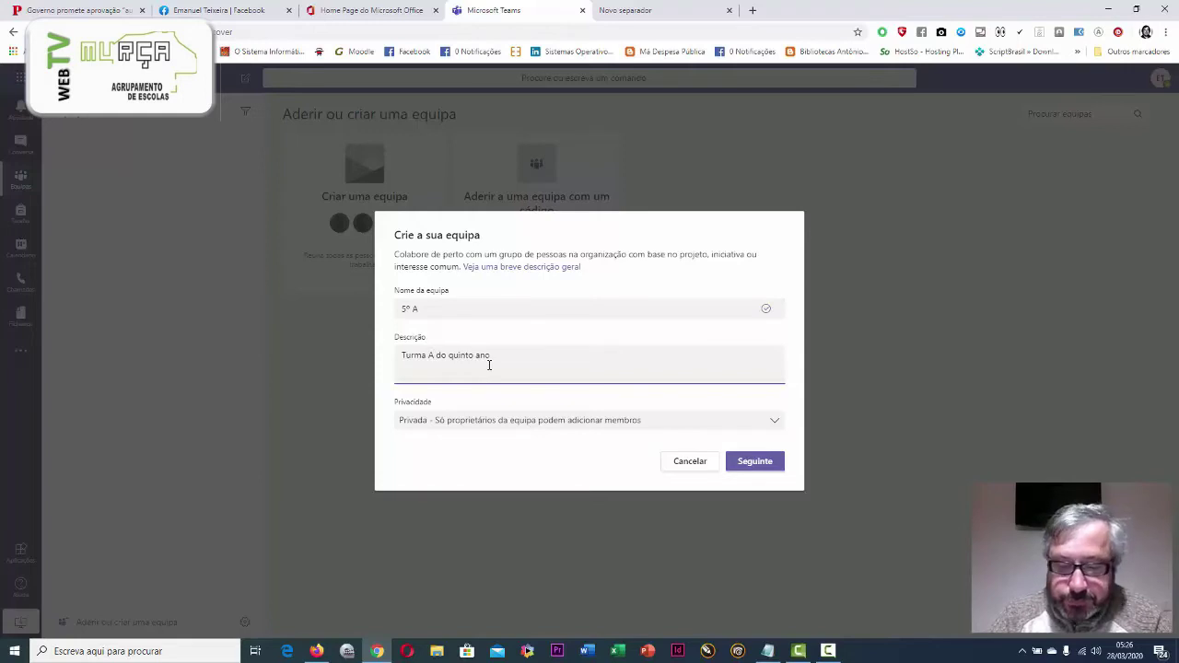
pyautogui.press('End')
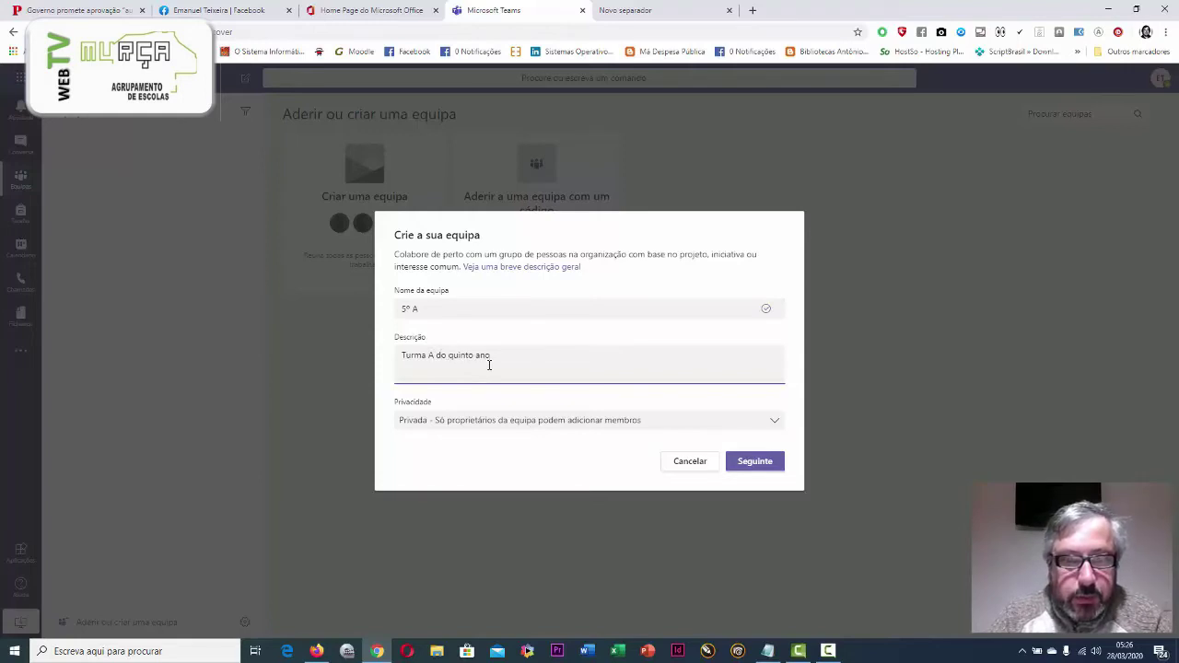
pyautogui.write('. dir')
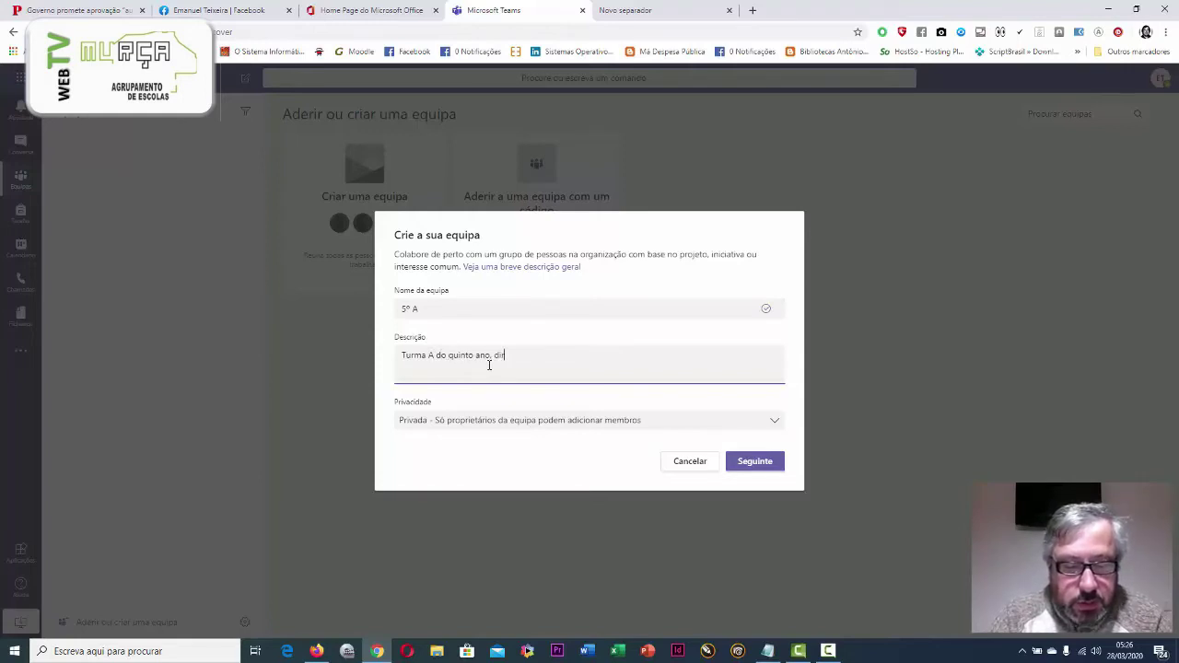
pyautogui.write('e')
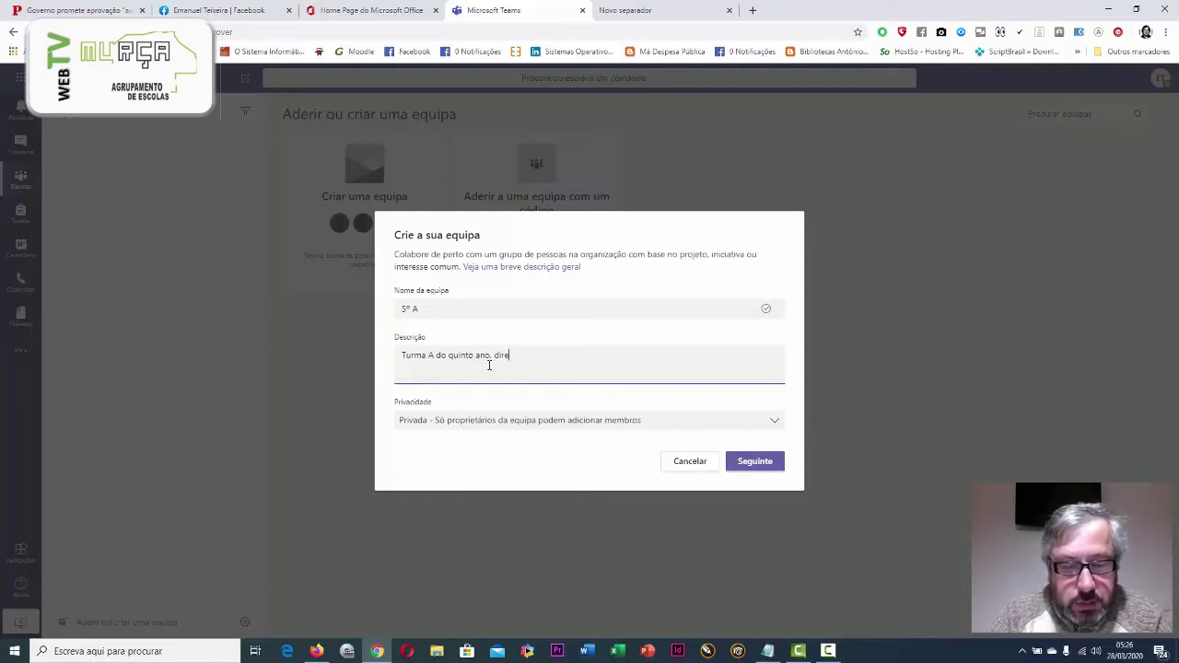
pyautogui.write('totor de t')
pyautogui.write('urma')
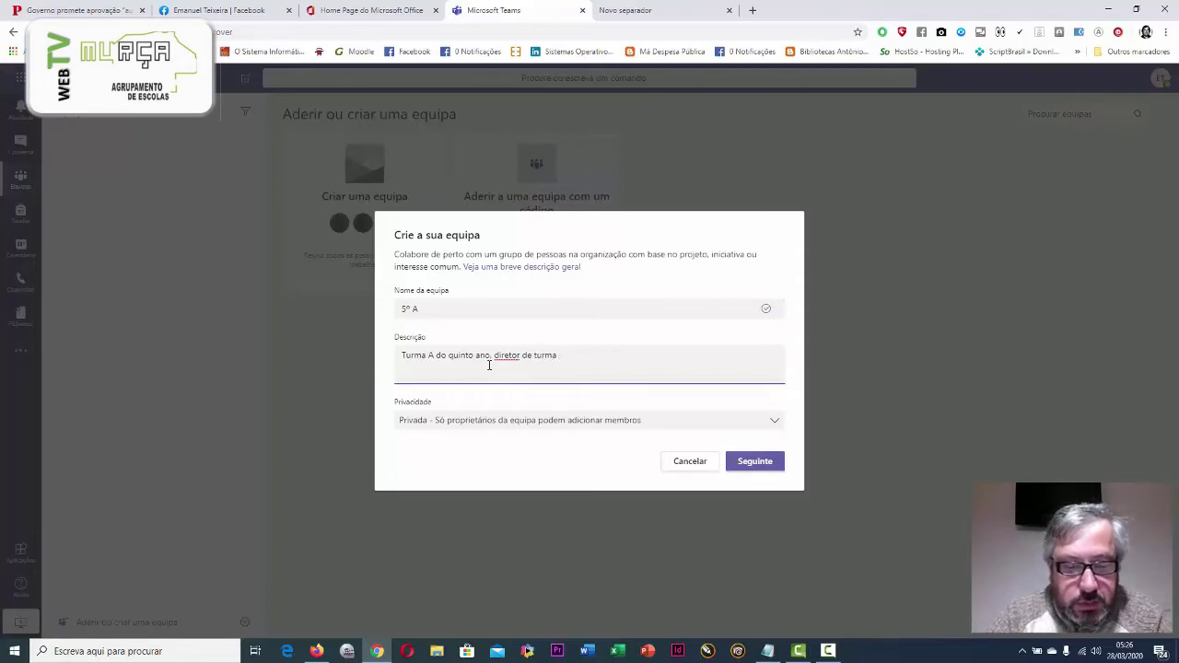
pyautogui.write(' Prof. ')
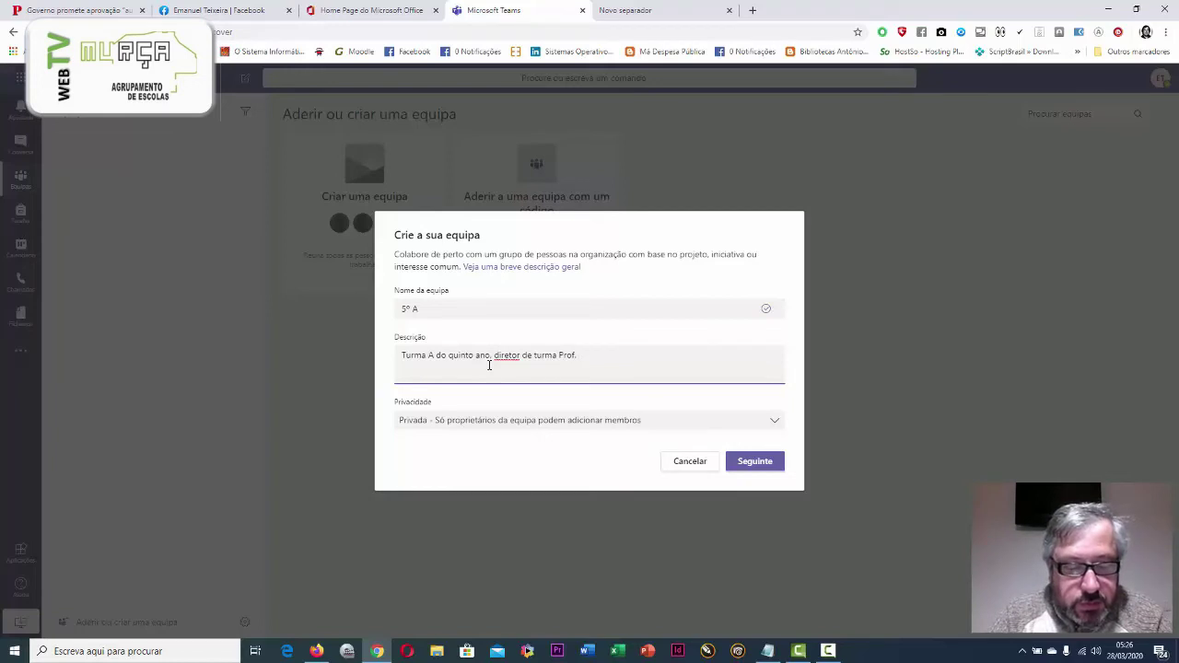
pyautogui.write('Americo')
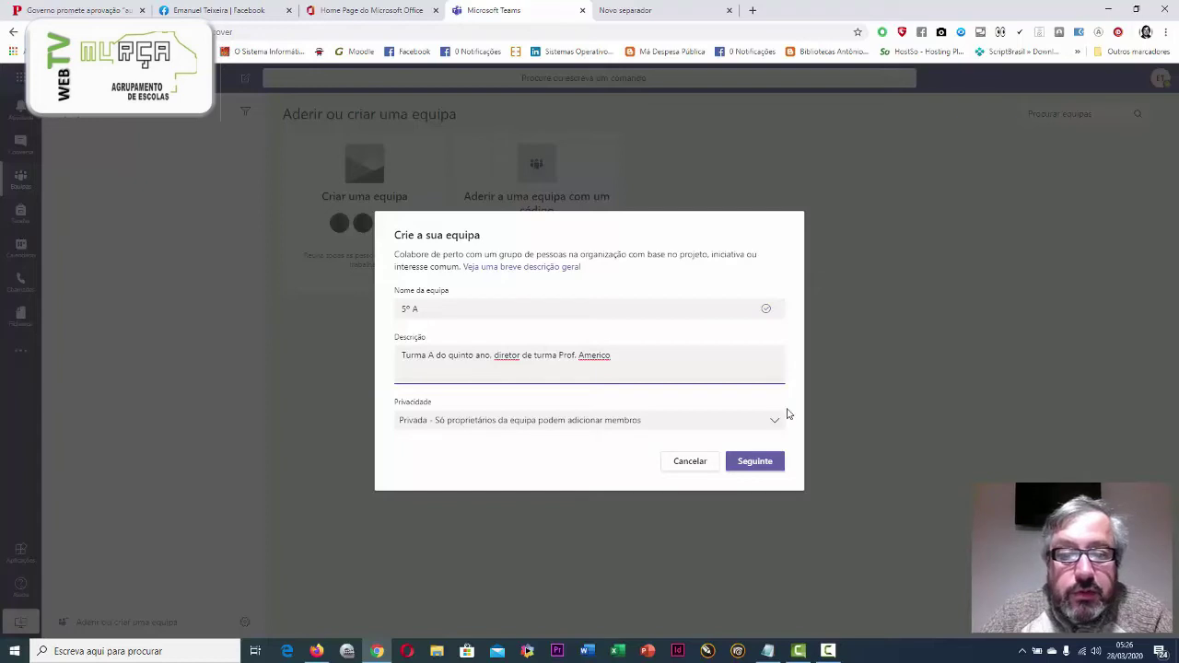
pyautogui.click(775, 421)
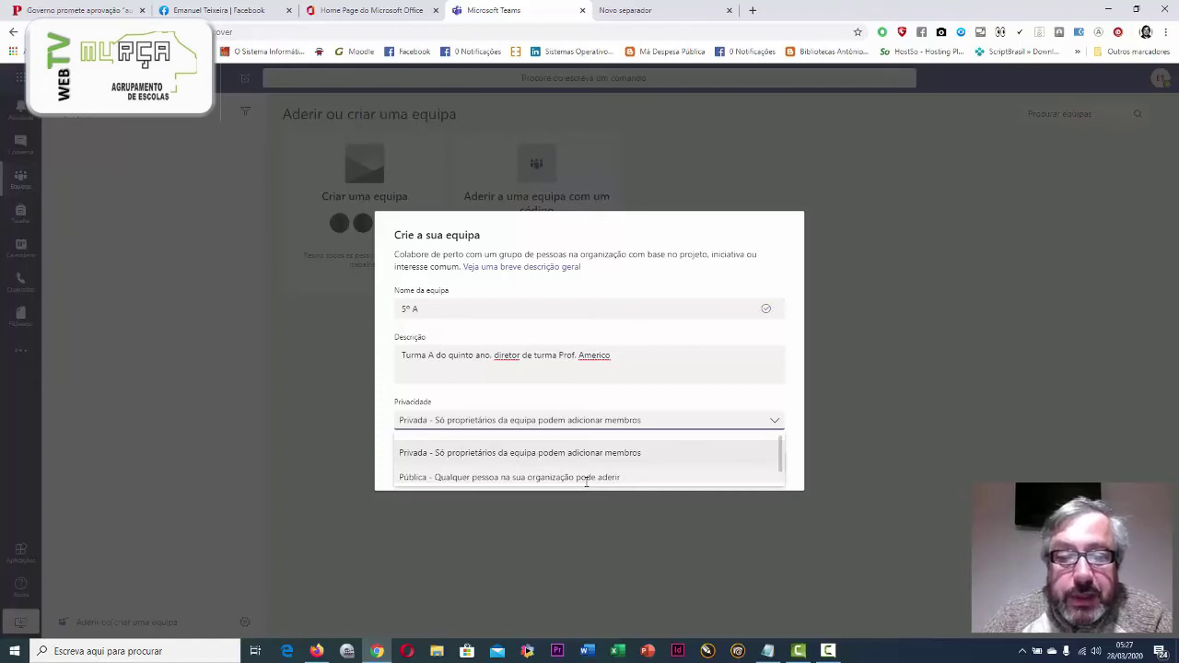
# Set the team privacy to Pública so anyone in the organisation can join
pyautogui.moveTo(779, 455); pyautogui.dragTo(777, 452)
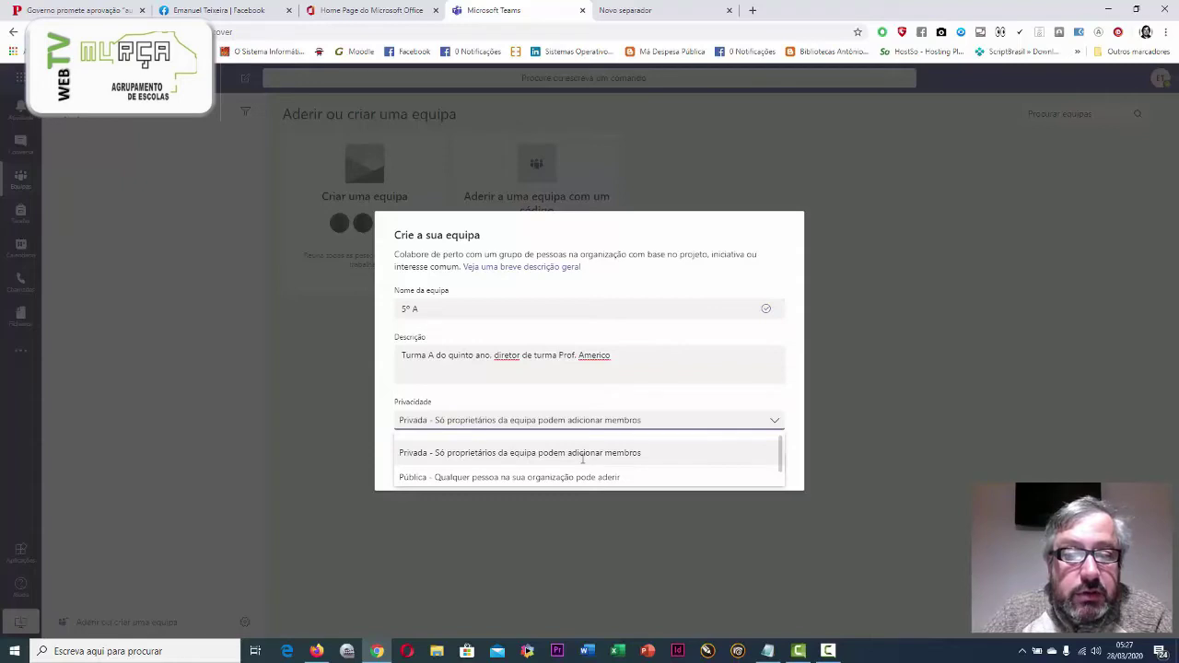
pyautogui.click(569, 477)
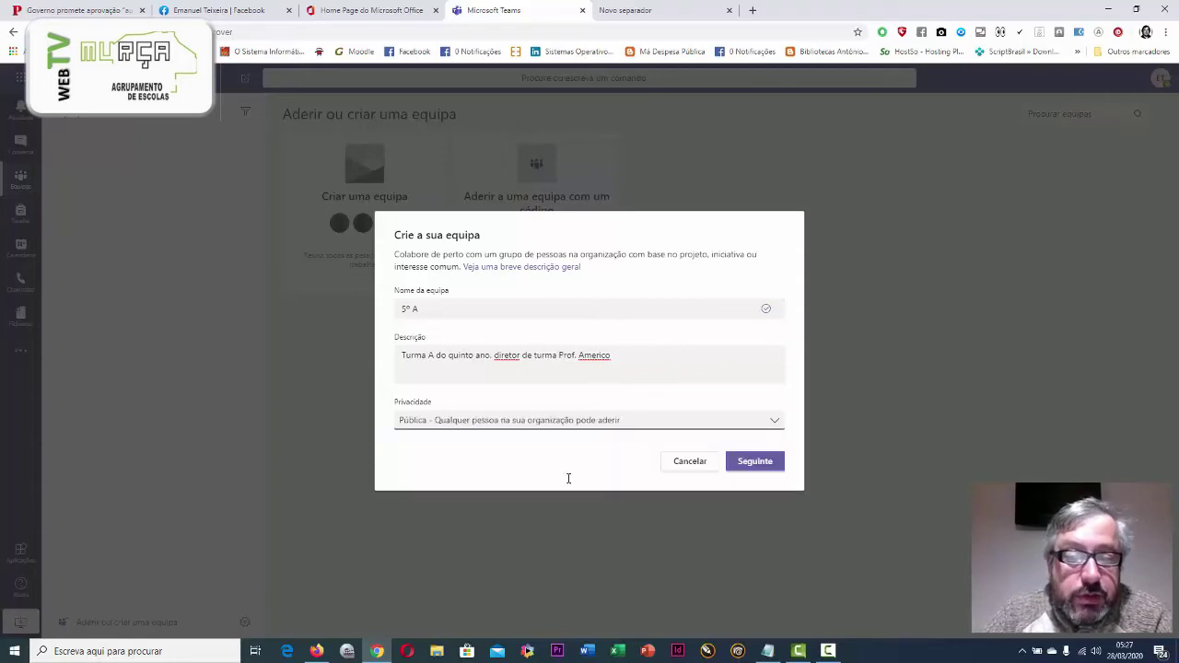
# Create team 5º A and add one teacher, found by searching 'a', as a member
pyautogui.click(749, 461)
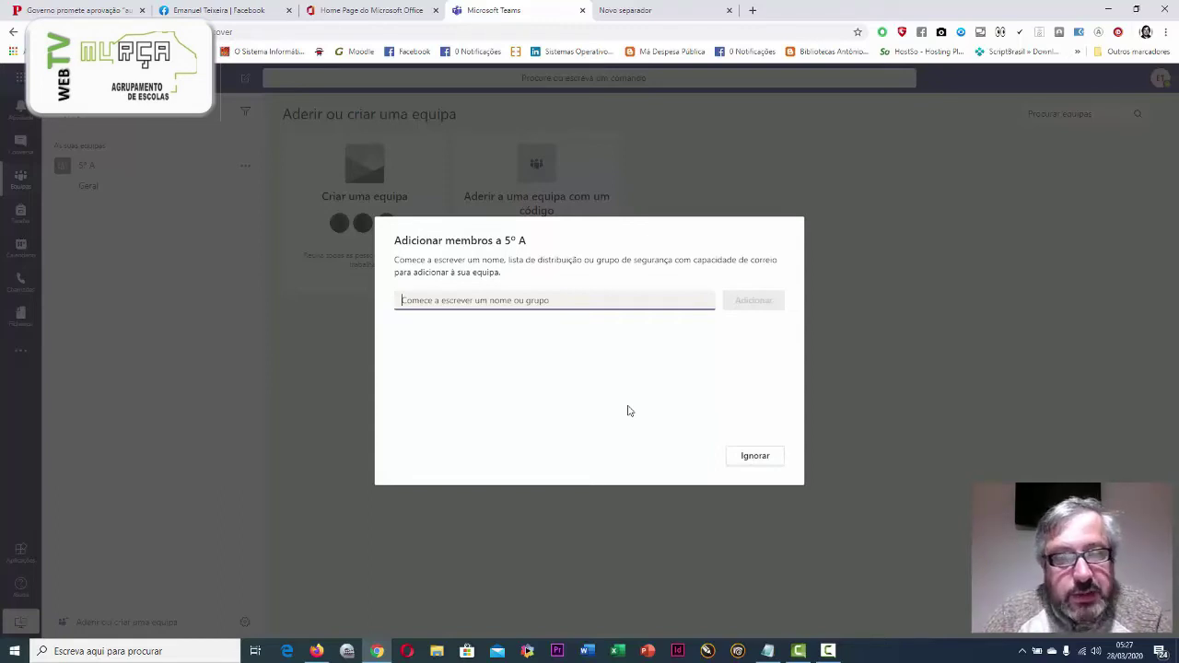
pyautogui.write('a')
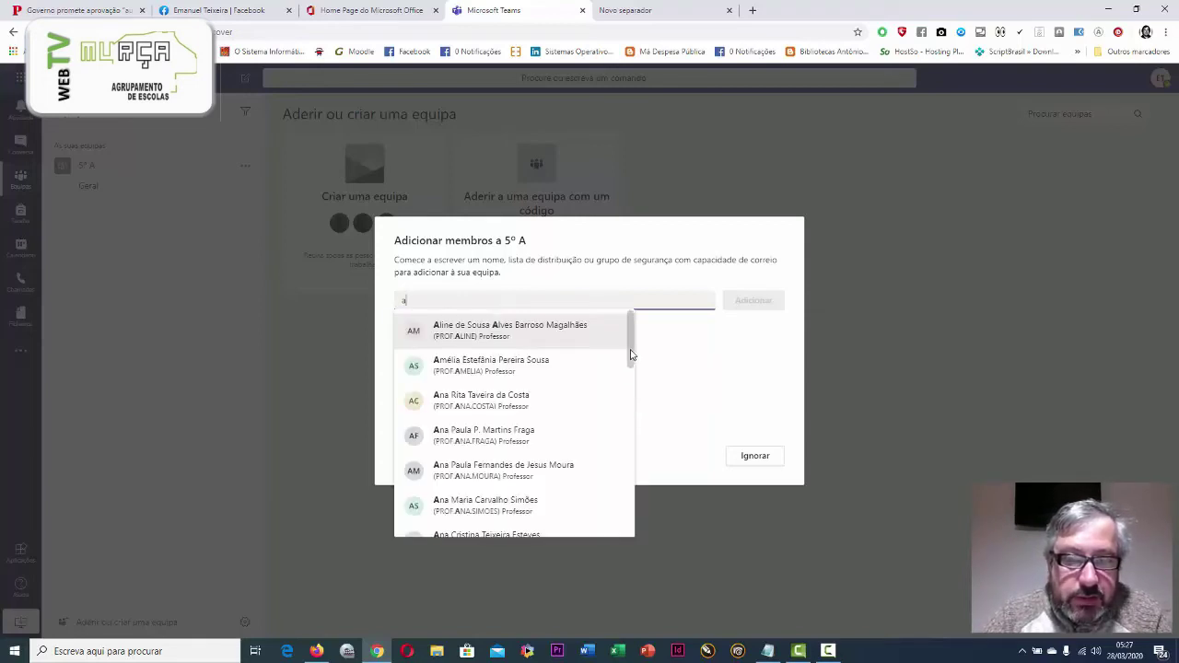
pyautogui.moveTo(631, 354); pyautogui.dragTo(617, 342)
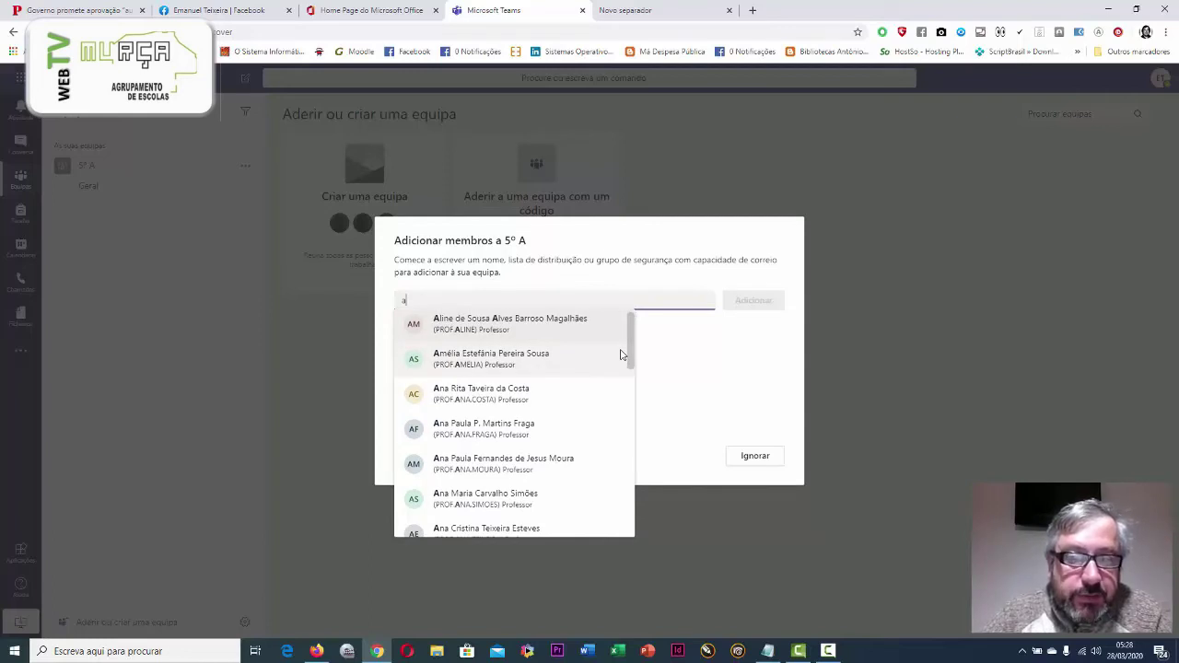
pyautogui.scroll(-2, 623, 356)
pyautogui.scroll(2, 626, 357)
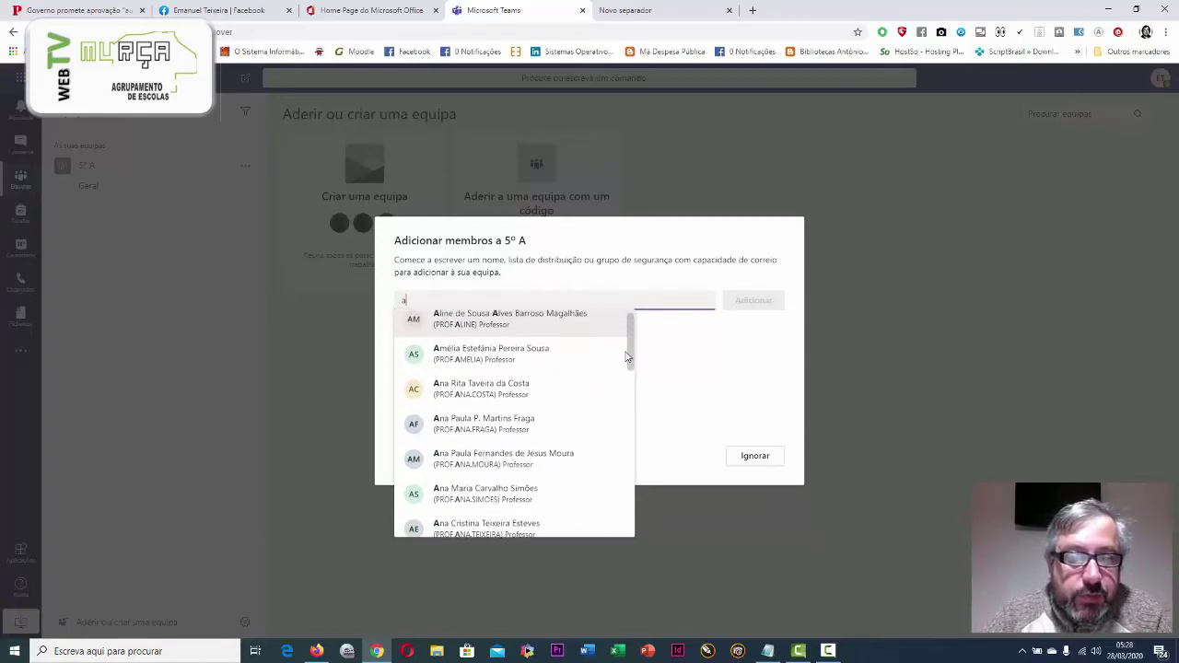
pyautogui.scroll(-1, 626, 357)
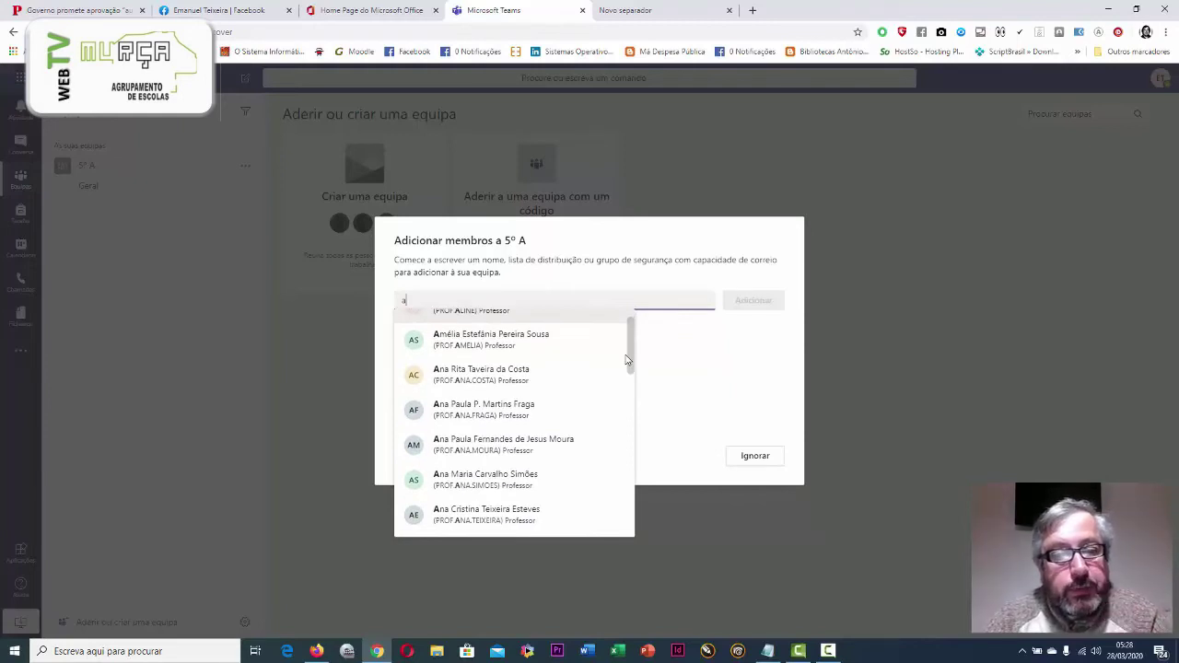
pyautogui.click(498, 370)
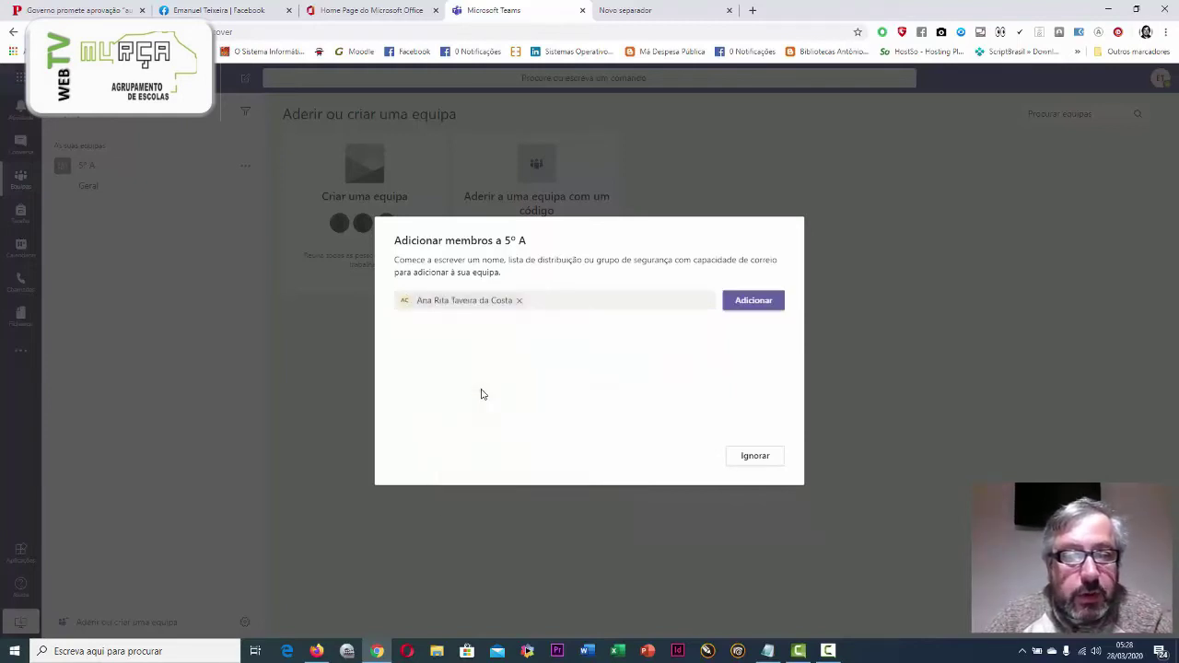
pyautogui.click(758, 303)
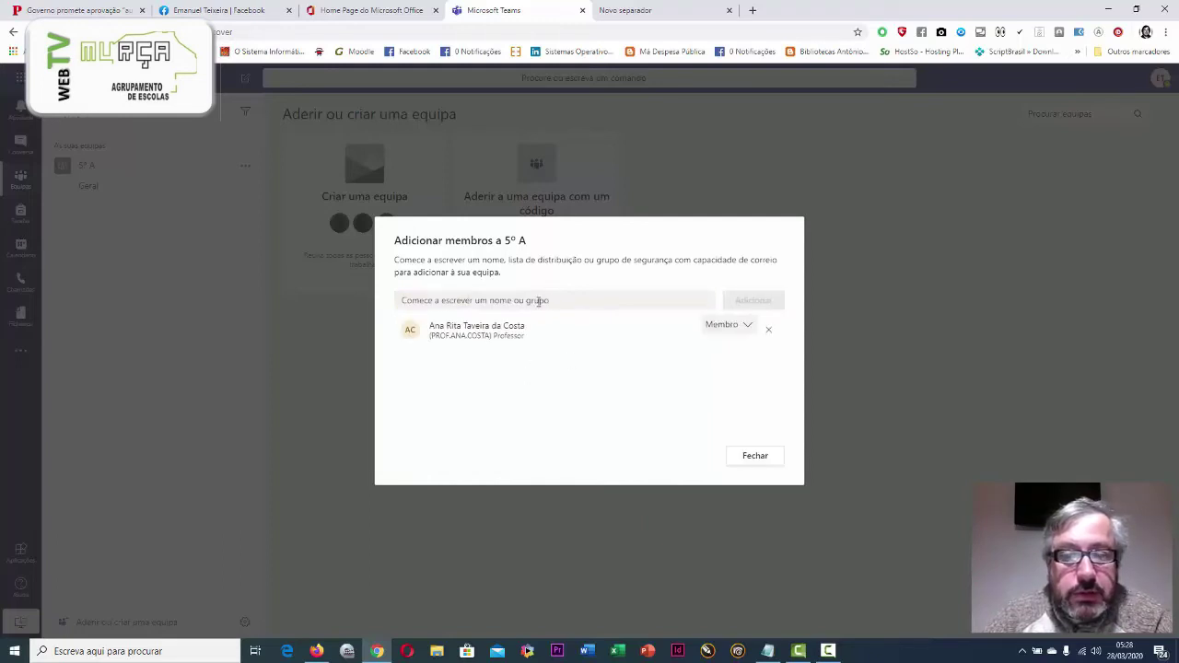
pyautogui.click(746, 330)
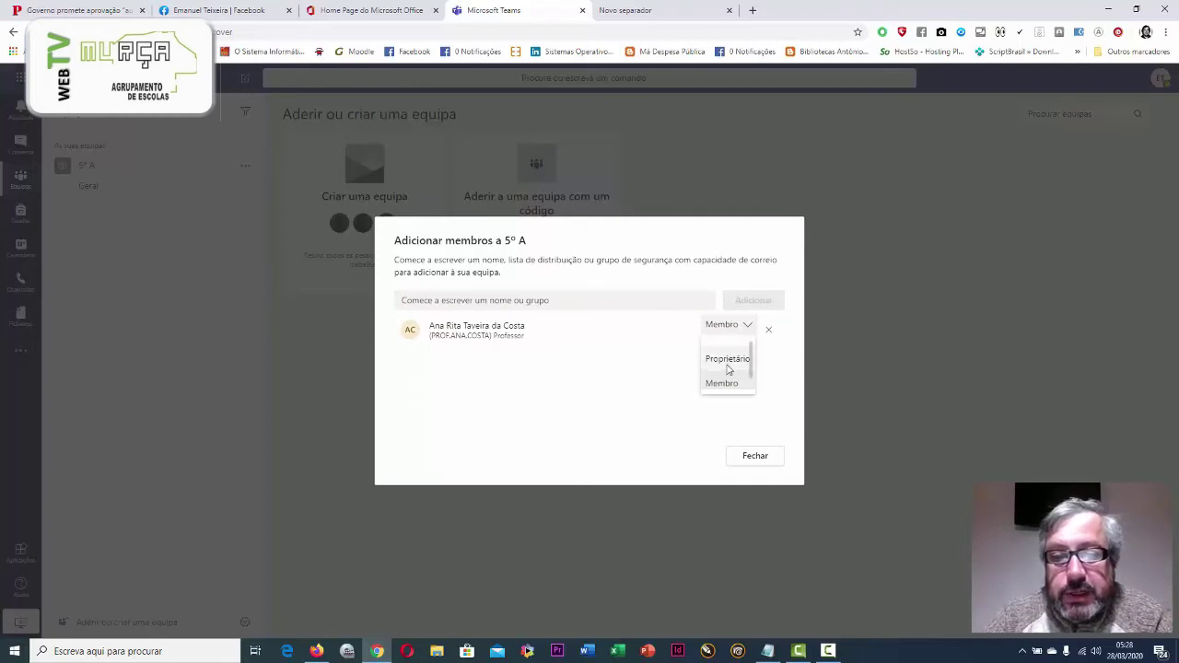
pyautogui.scroll(-1, 752, 361)
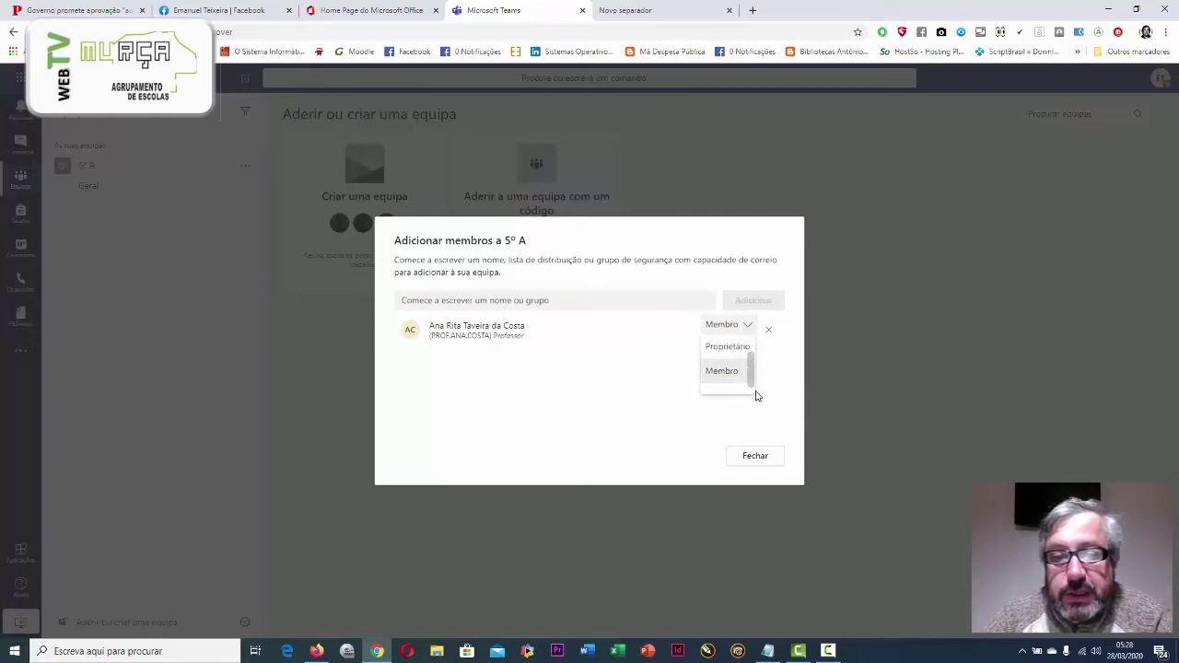
pyautogui.scroll(1, 752, 371)
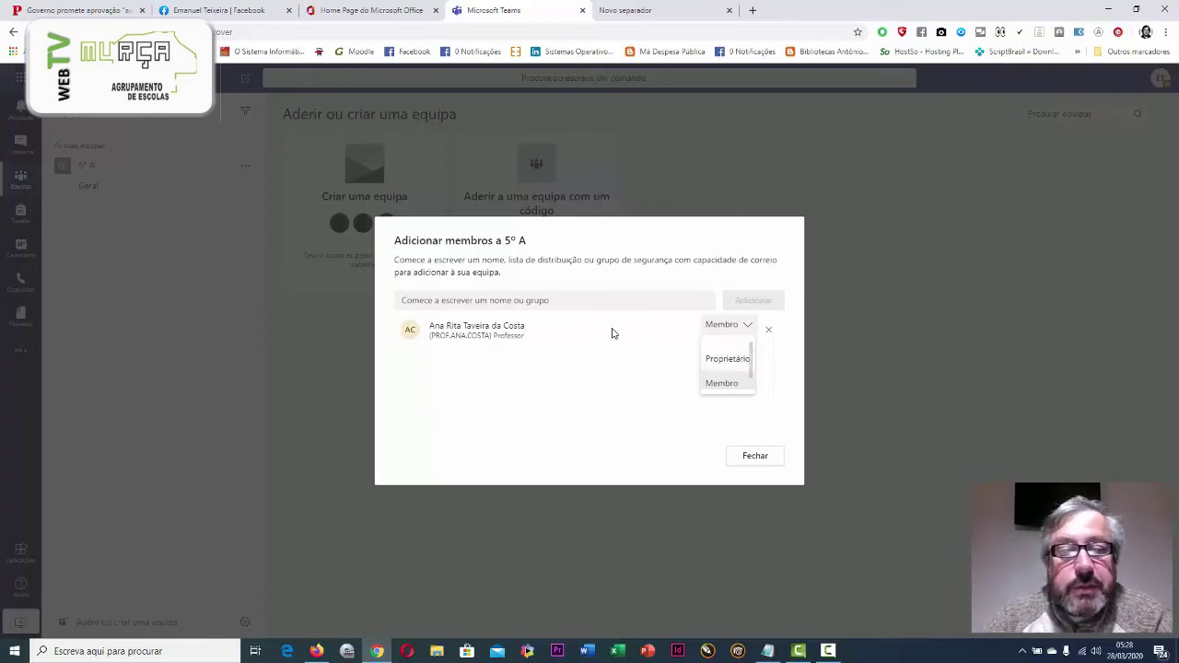
pyautogui.click(577, 298)
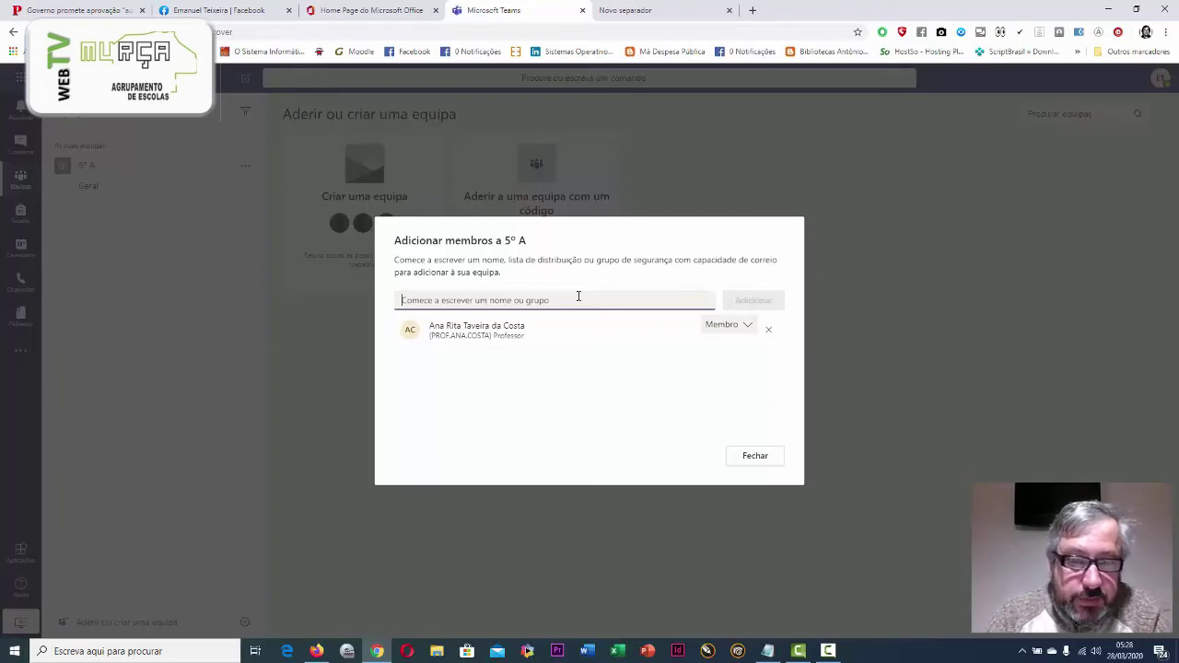
# Search the member box and add a second teacher to team 5º A
pyautogui.write('e')
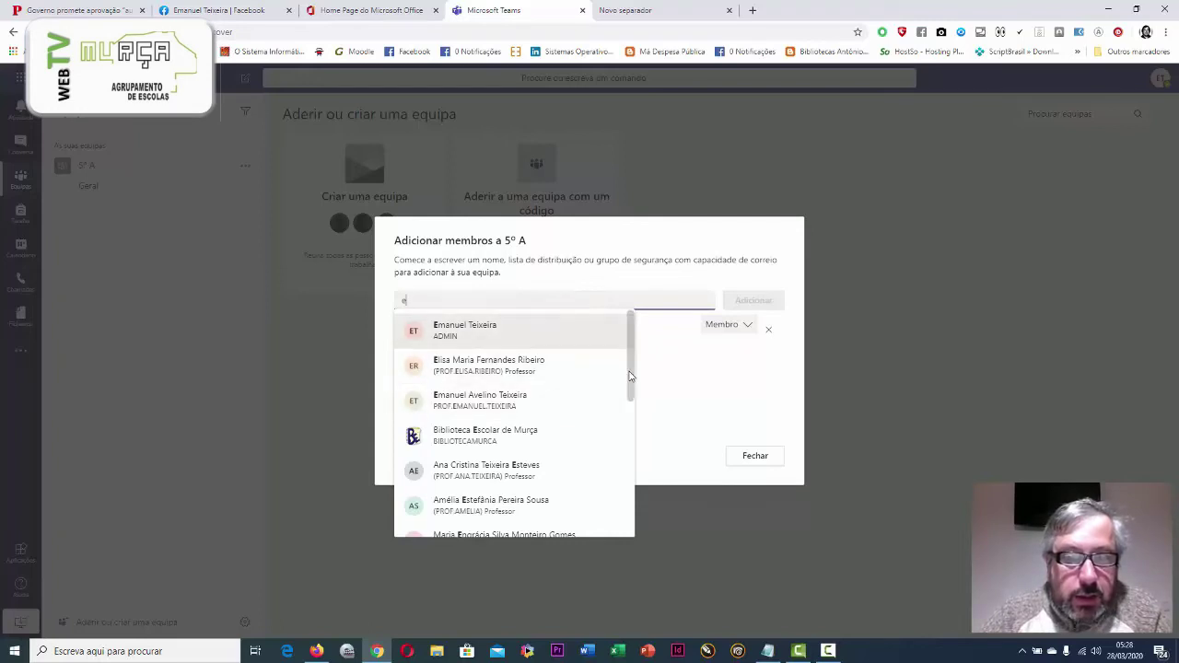
pyautogui.moveTo(632, 378); pyautogui.dragTo(623, 529)
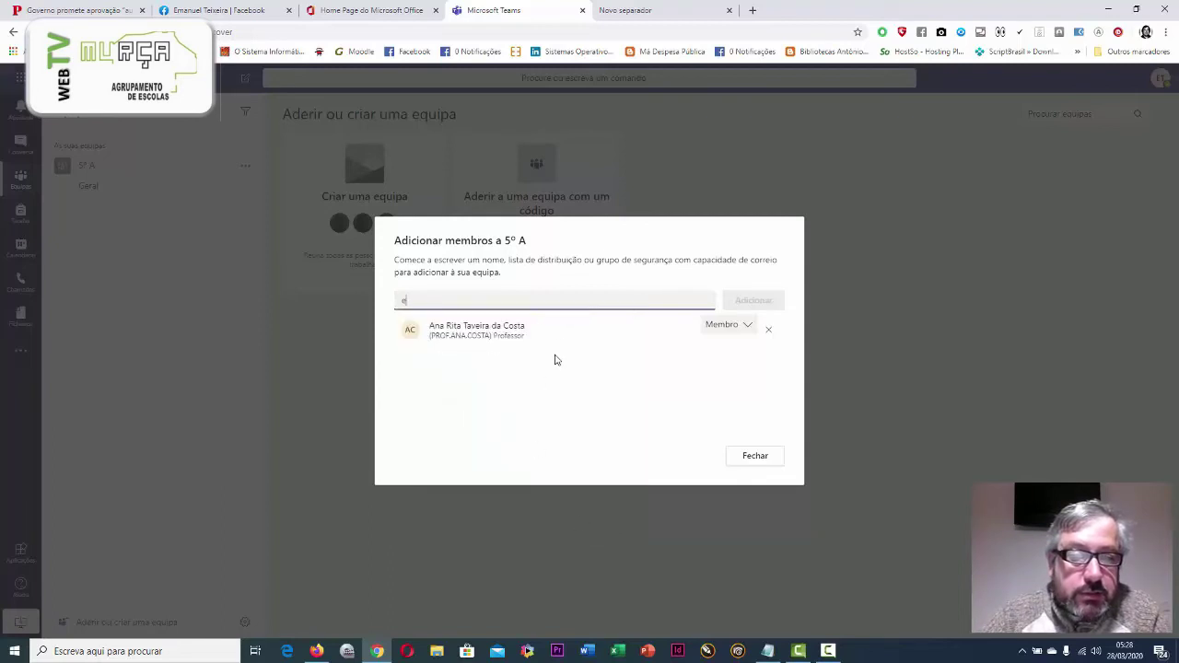
pyautogui.click(467, 299)
pyautogui.press('BackSpace')
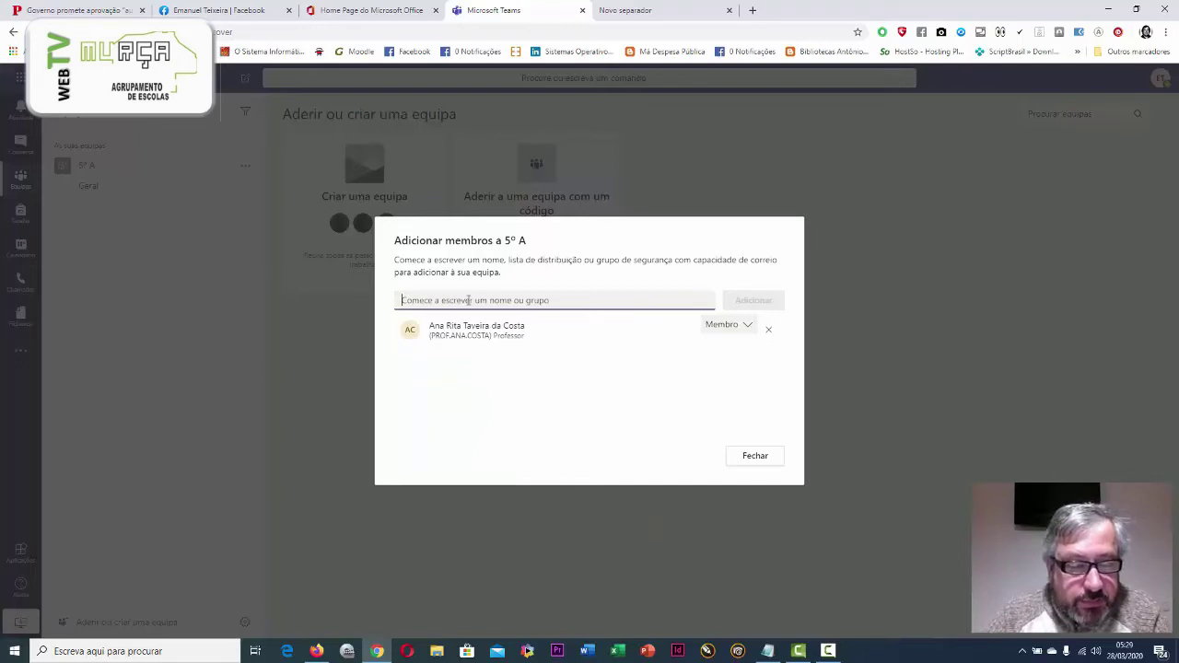
pyautogui.write('q')
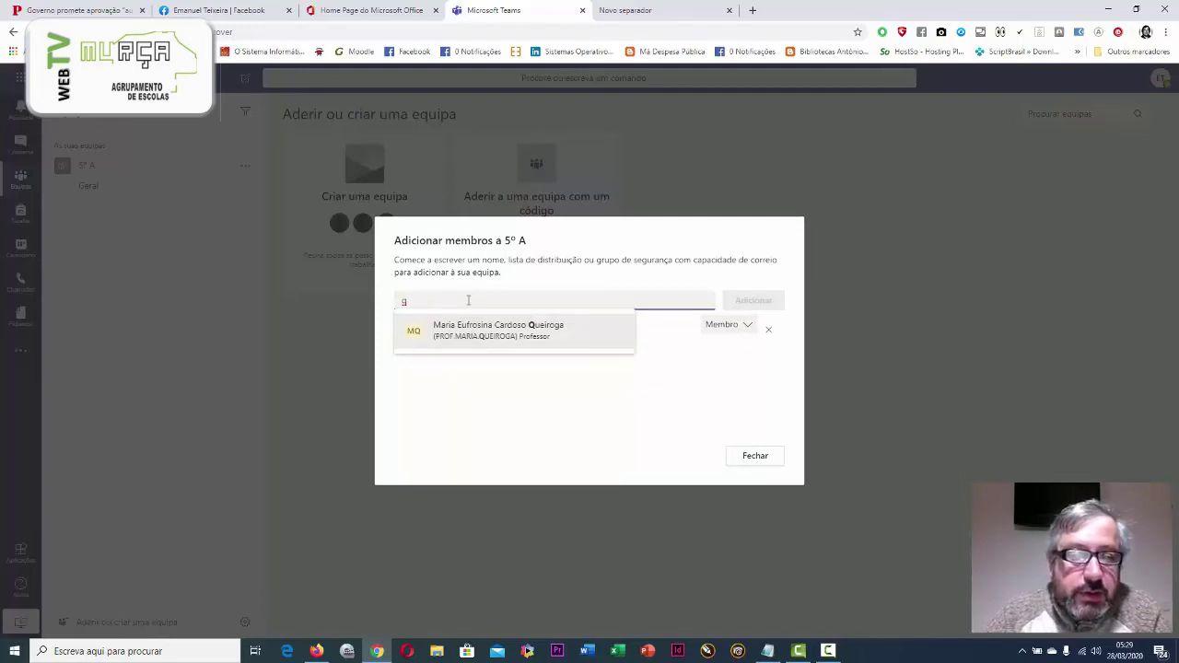
pyautogui.press('BackSpace')
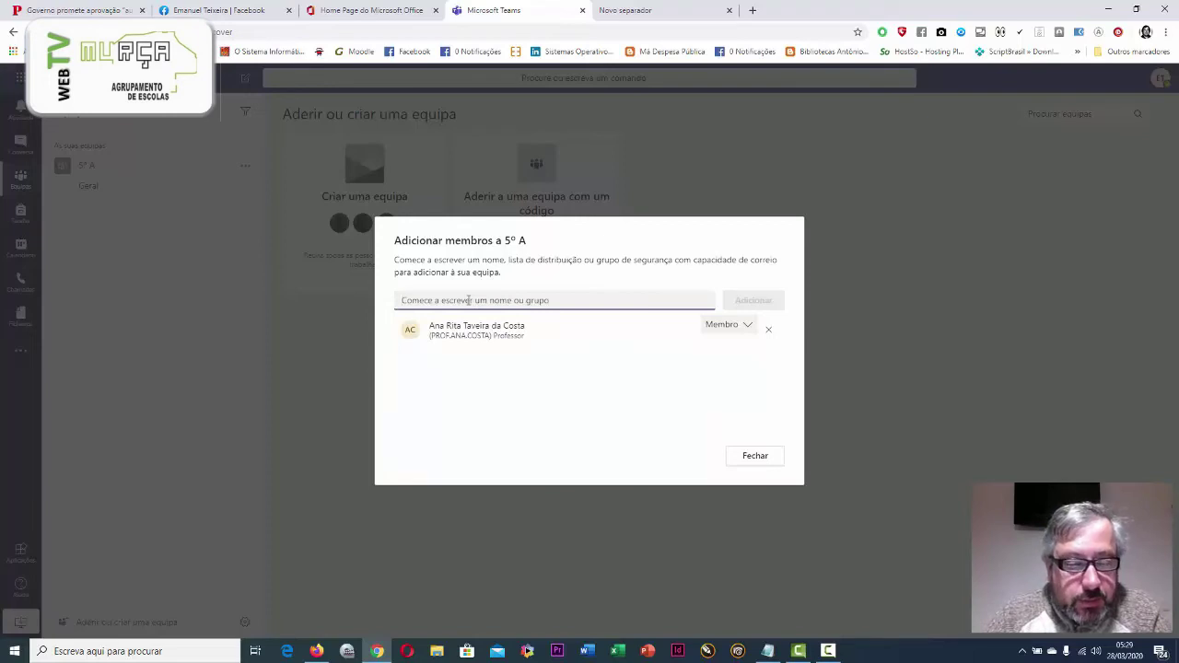
pyautogui.write('5')
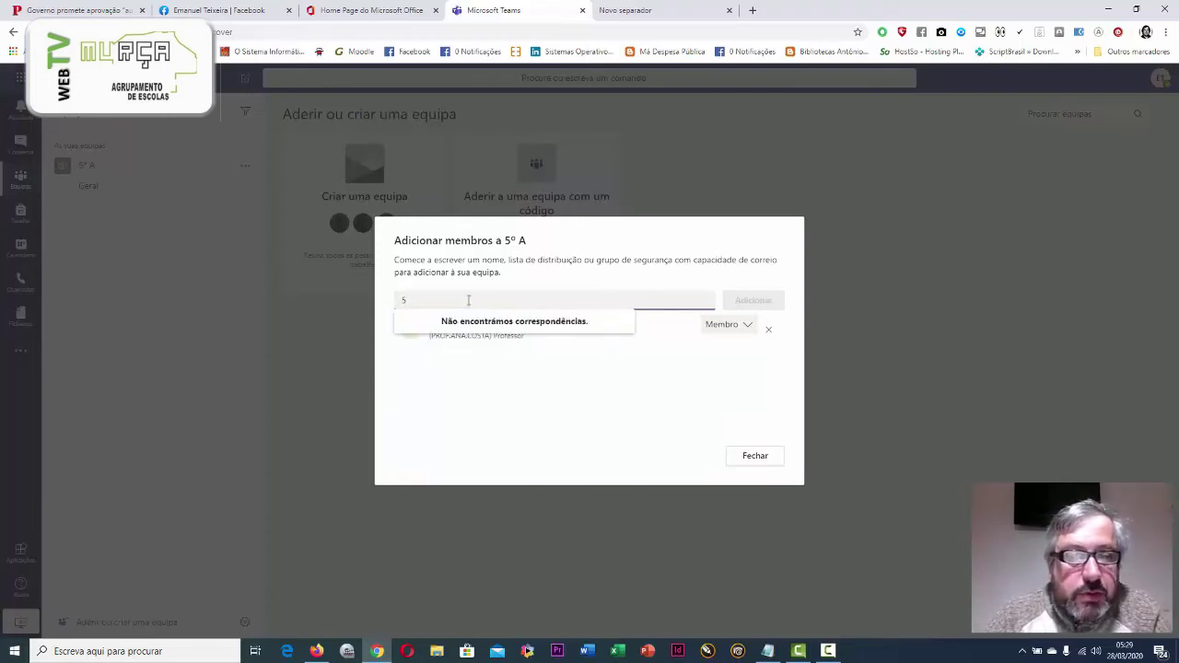
pyautogui.press('BackSpace')
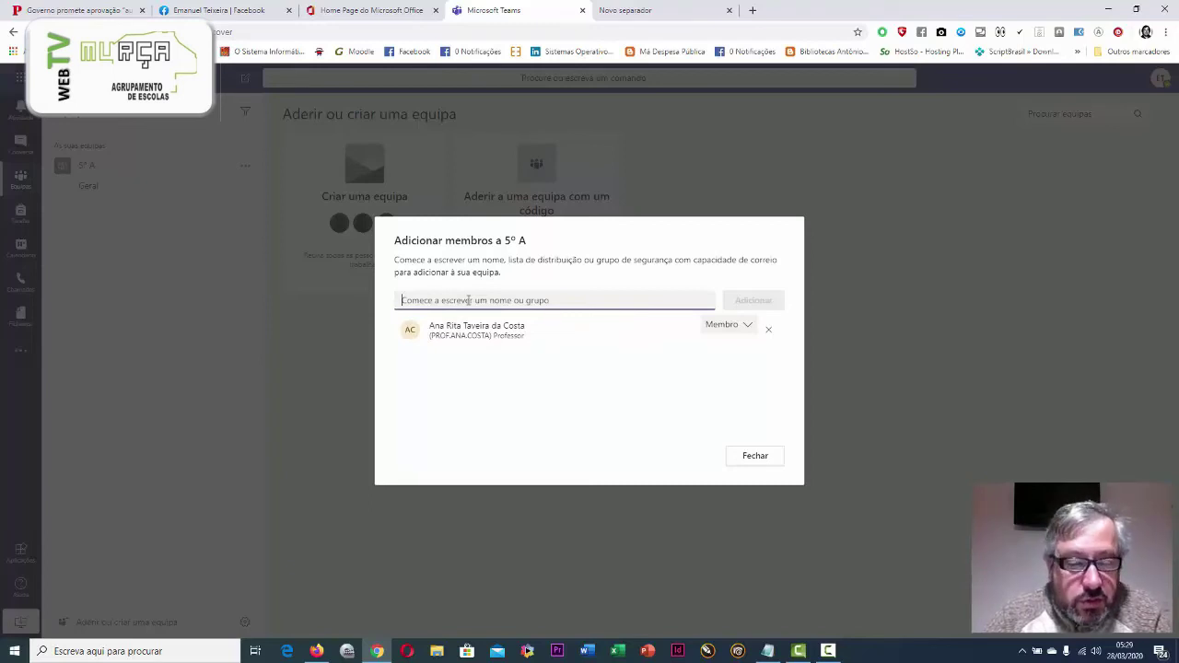
pyautogui.write('5')
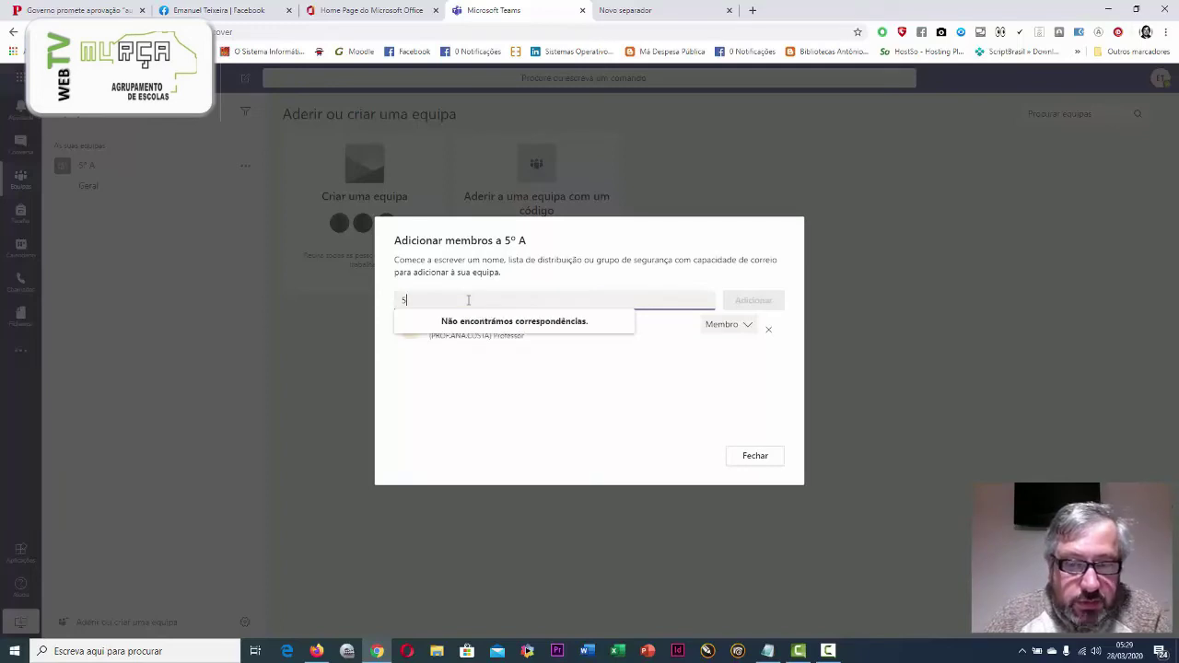
pyautogui.press('BackSpace')
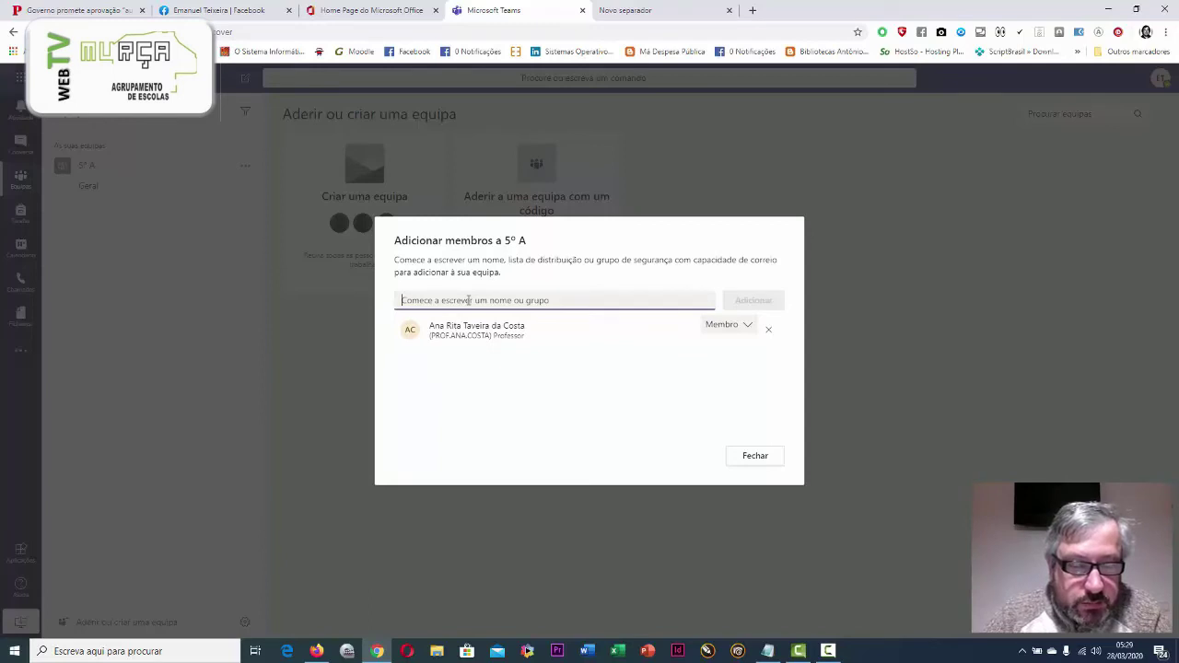
pyautogui.write('e')
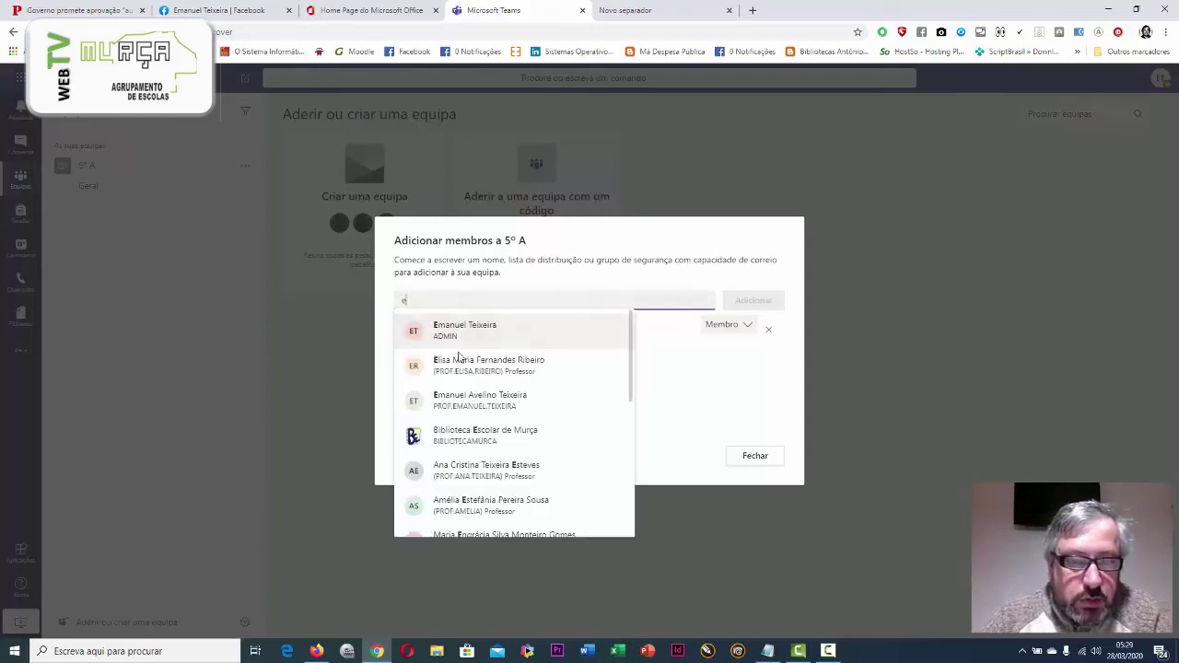
pyautogui.click(458, 365)
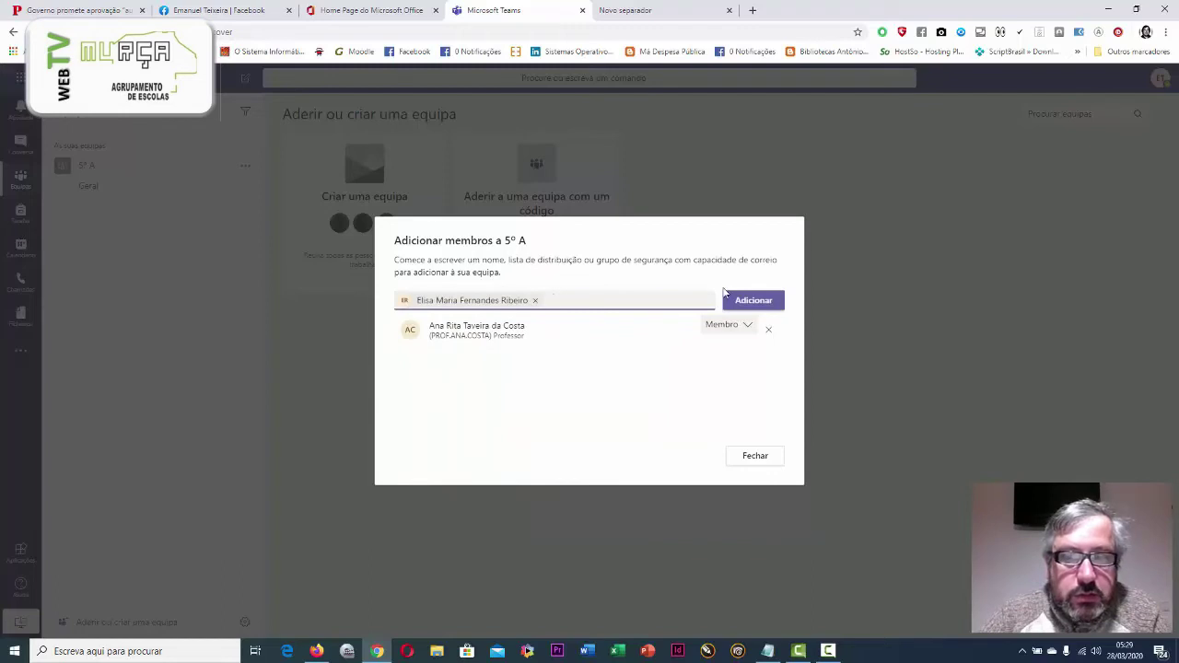
pyautogui.click(741, 301)
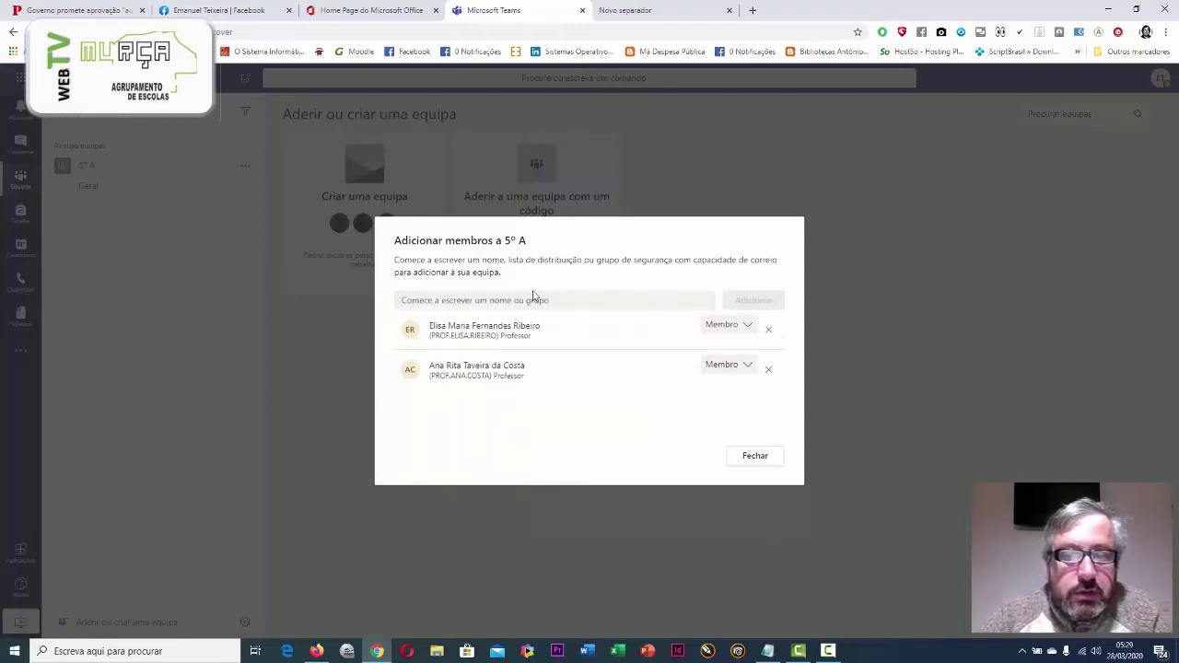
# Add a third teacher found by searching 'm', then close the add-members dialog
pyautogui.click(503, 300)
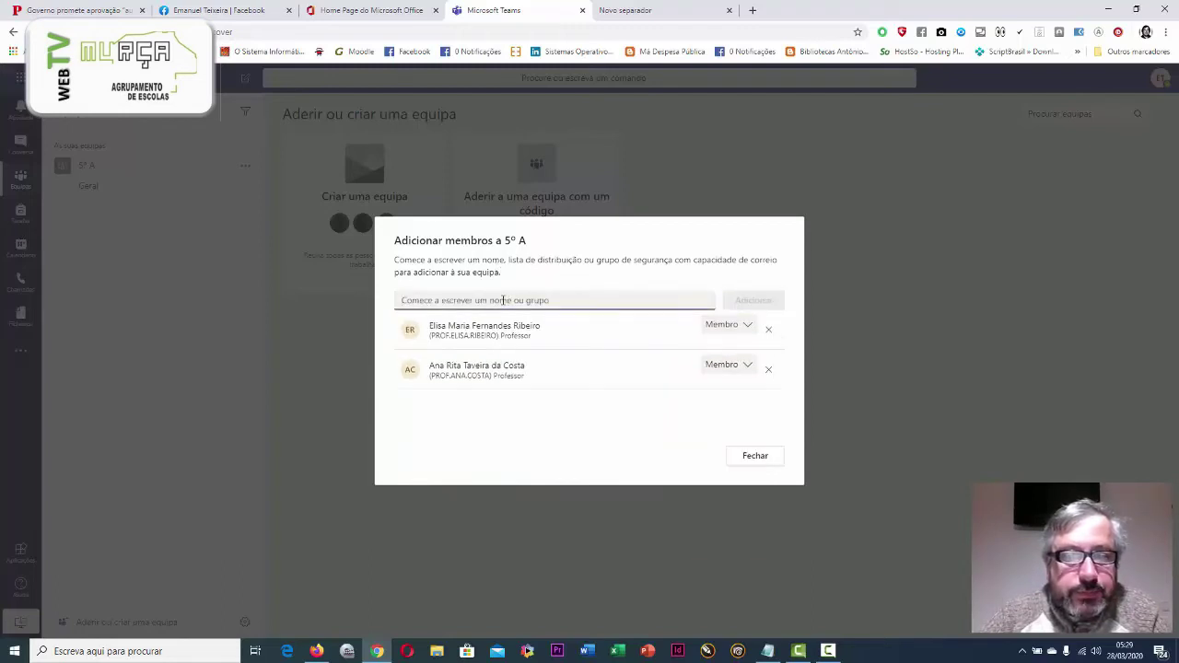
pyautogui.write('m')
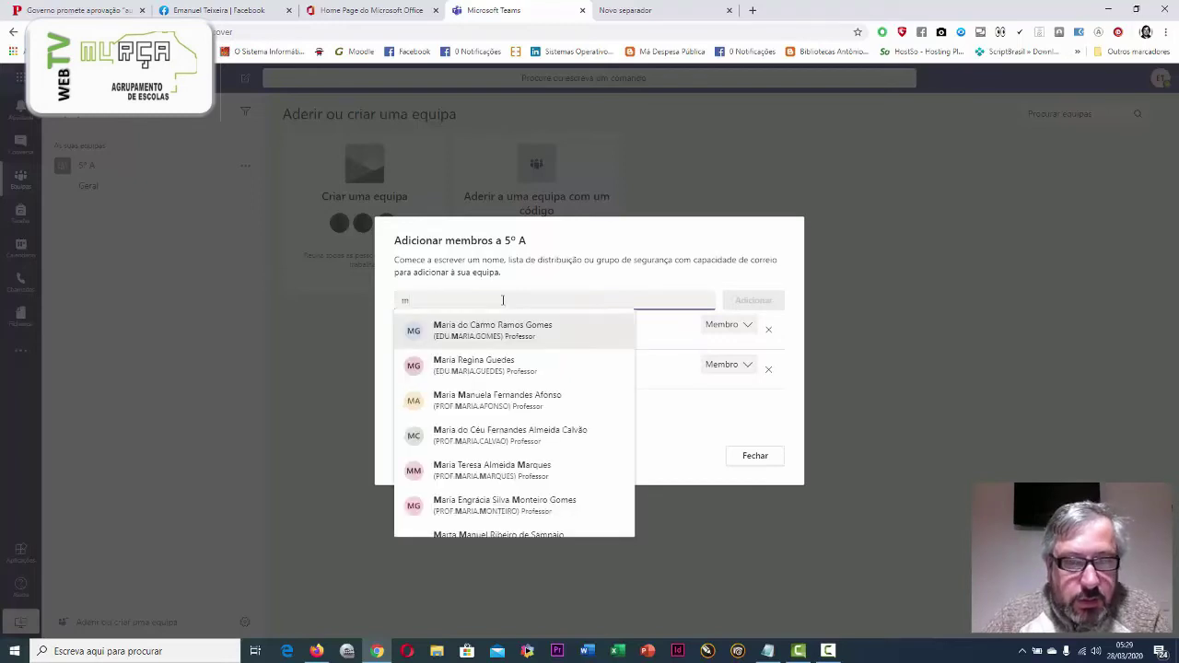
pyautogui.click(494, 330)
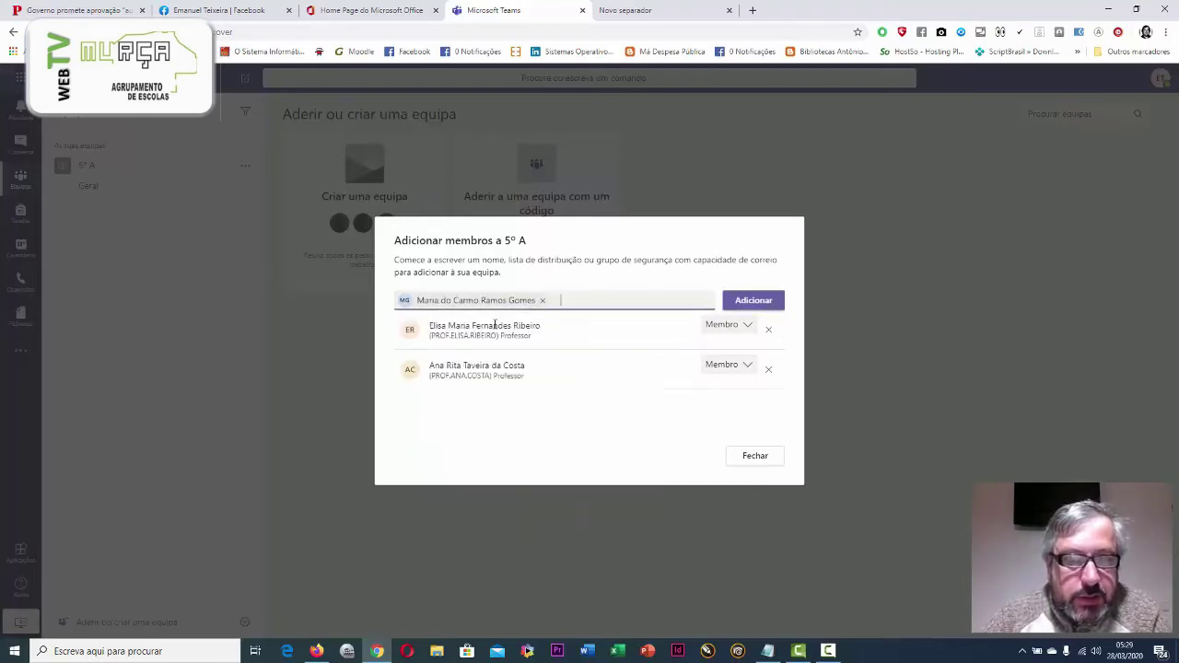
pyautogui.click(753, 300)
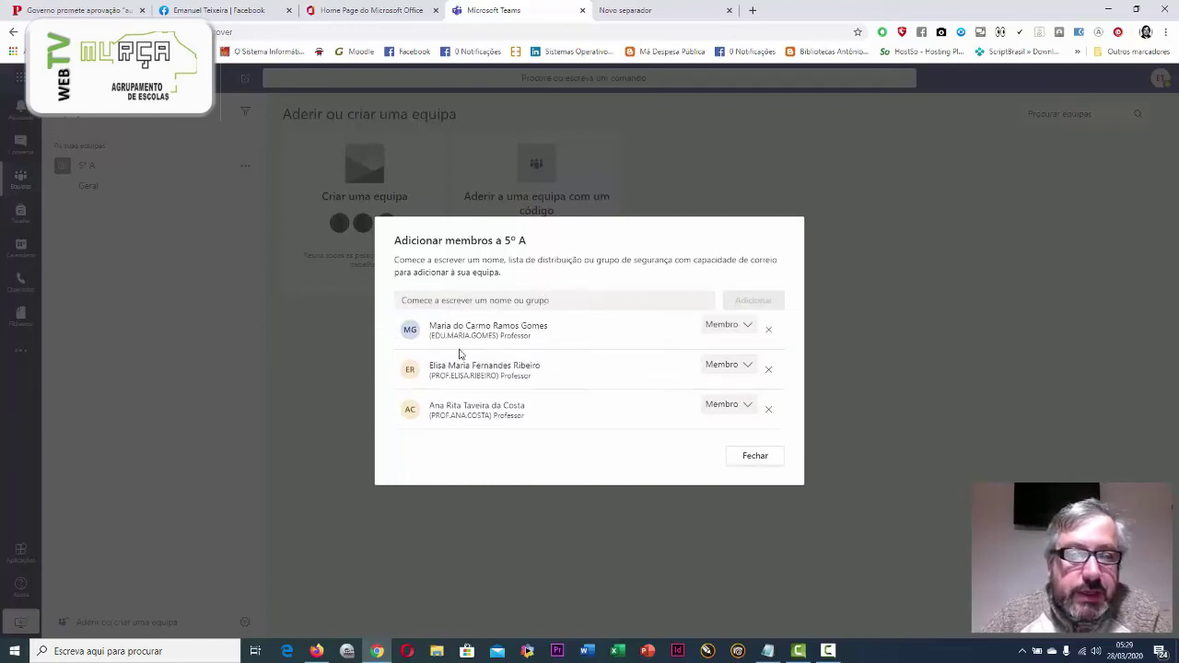
pyautogui.click(755, 457)
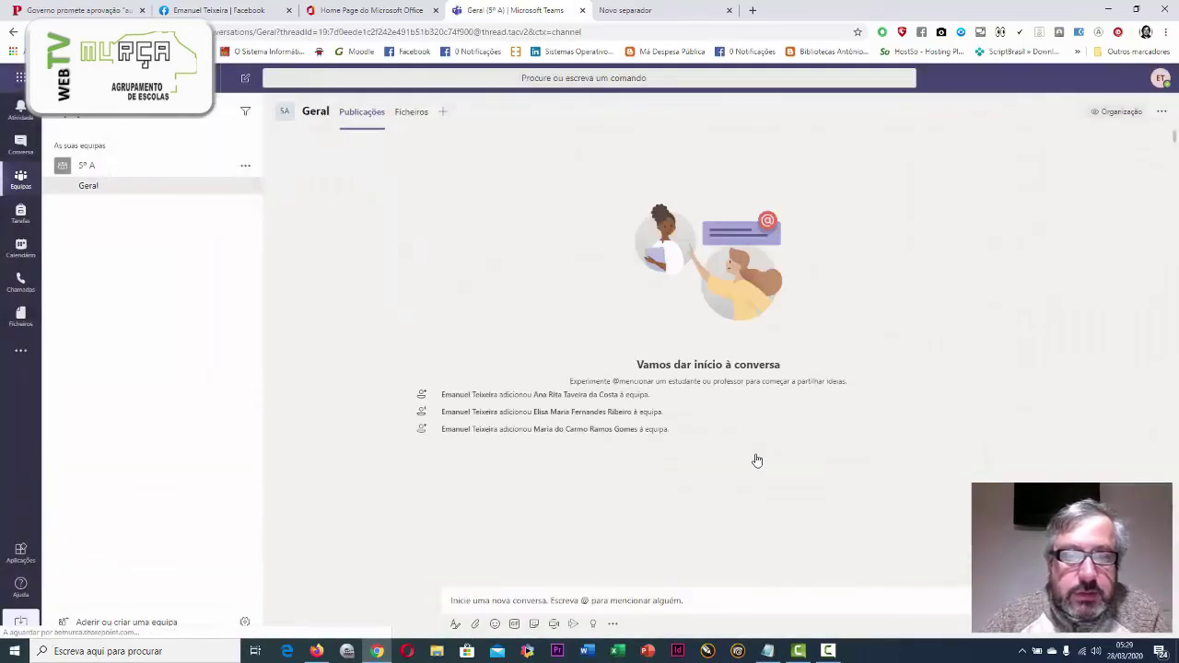
# Start a video call with the first added teacher, allow camera access, and continue without audio or video
pyautogui.moveTo(569, 396)
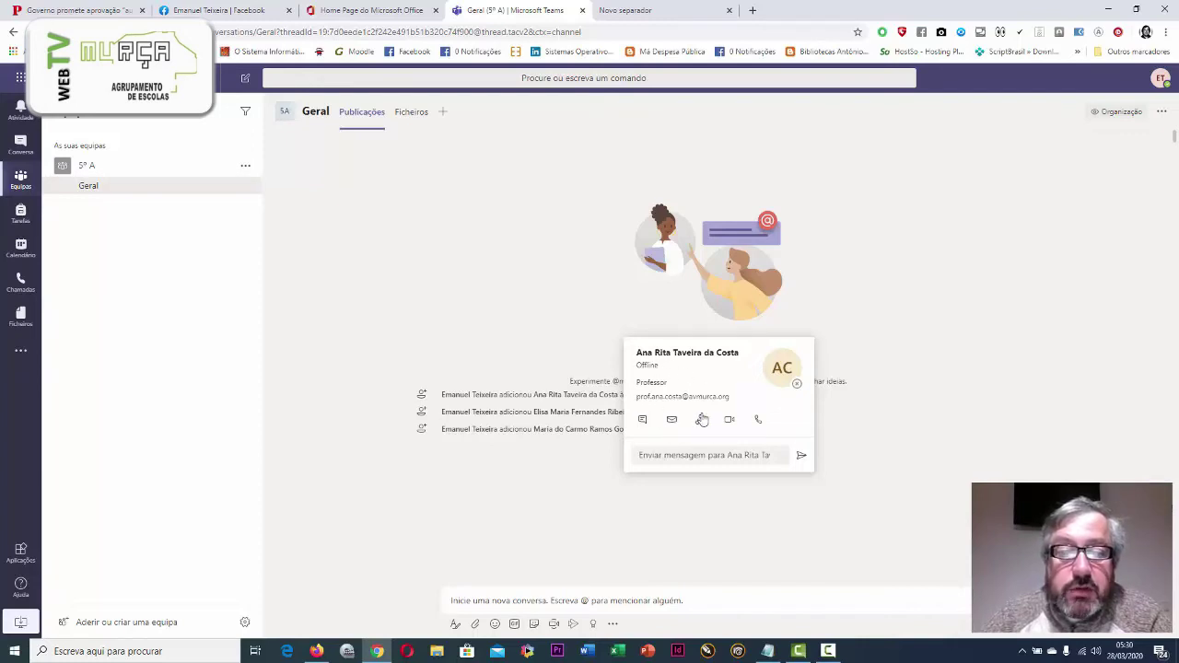
pyautogui.click(728, 423)
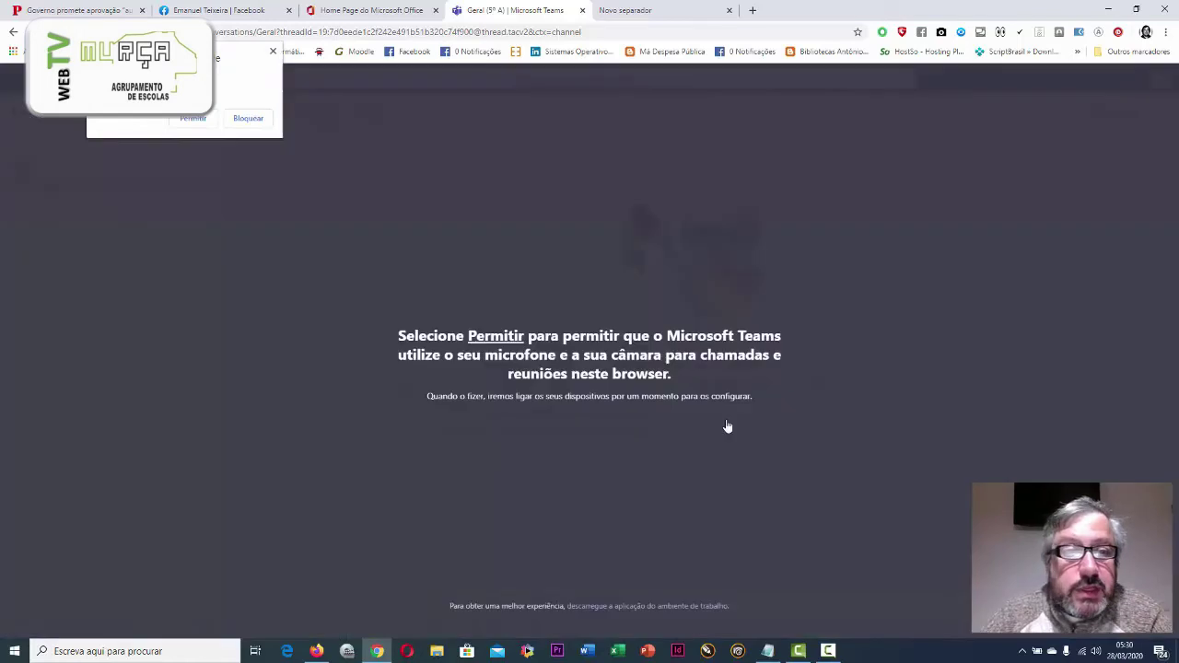
pyautogui.click(193, 119)
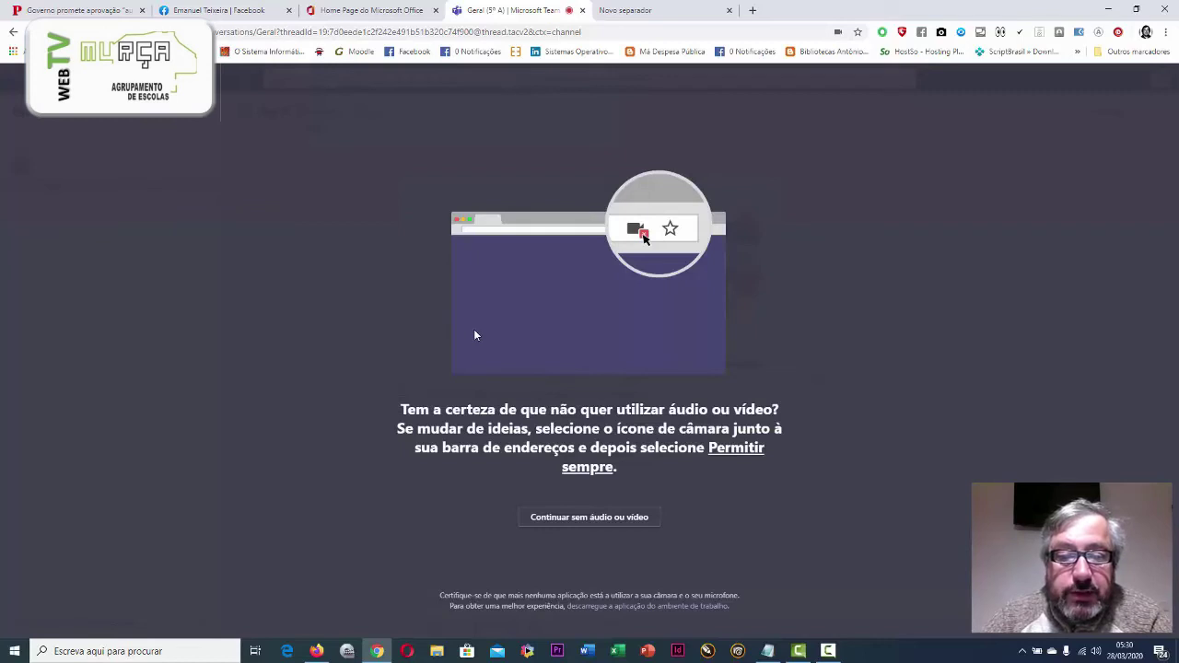
pyautogui.click(580, 518)
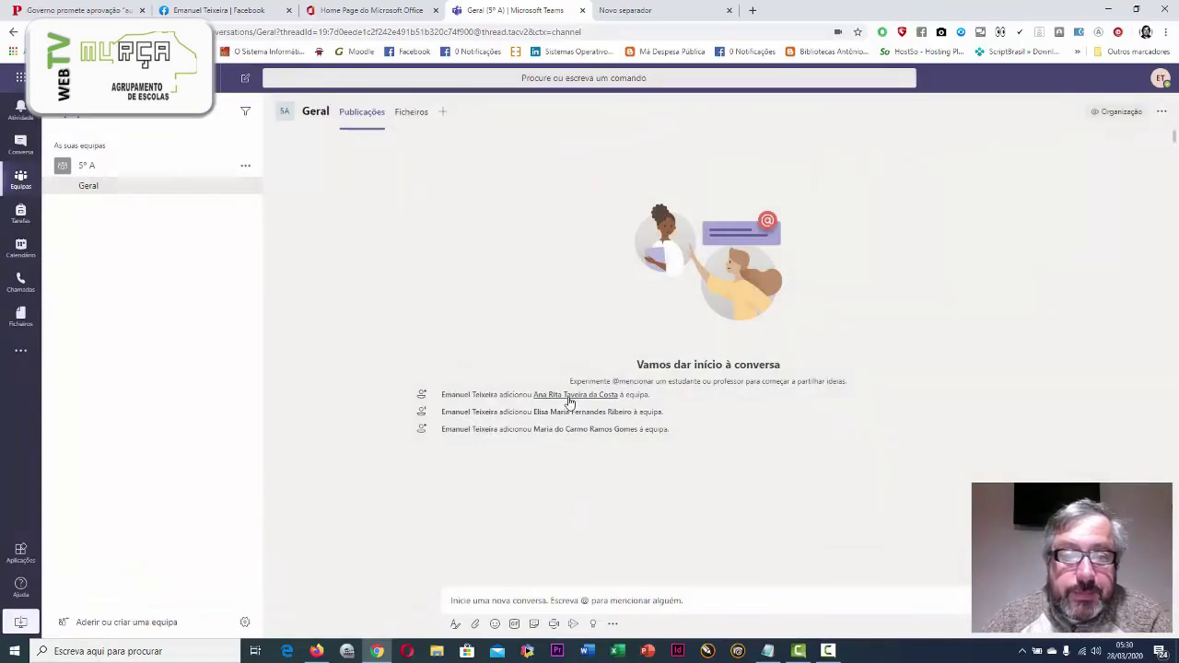
# Open the chat with the first added teacher and dismiss the read-receipts notice
pyautogui.moveTo(582, 402)
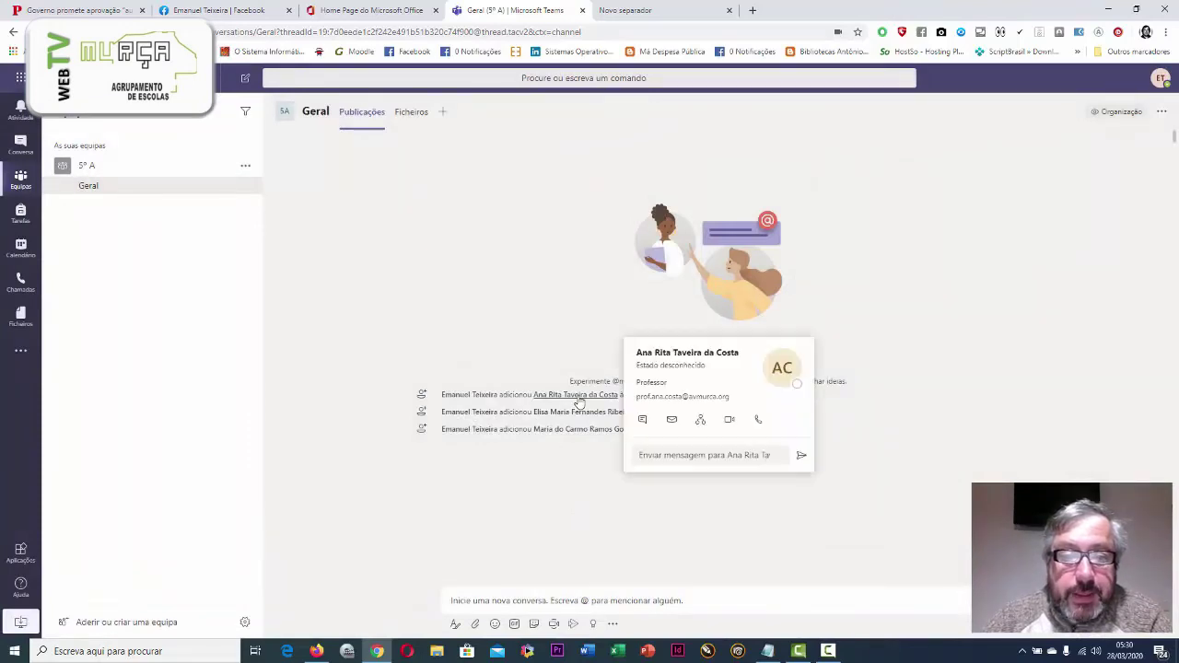
pyautogui.click(642, 419)
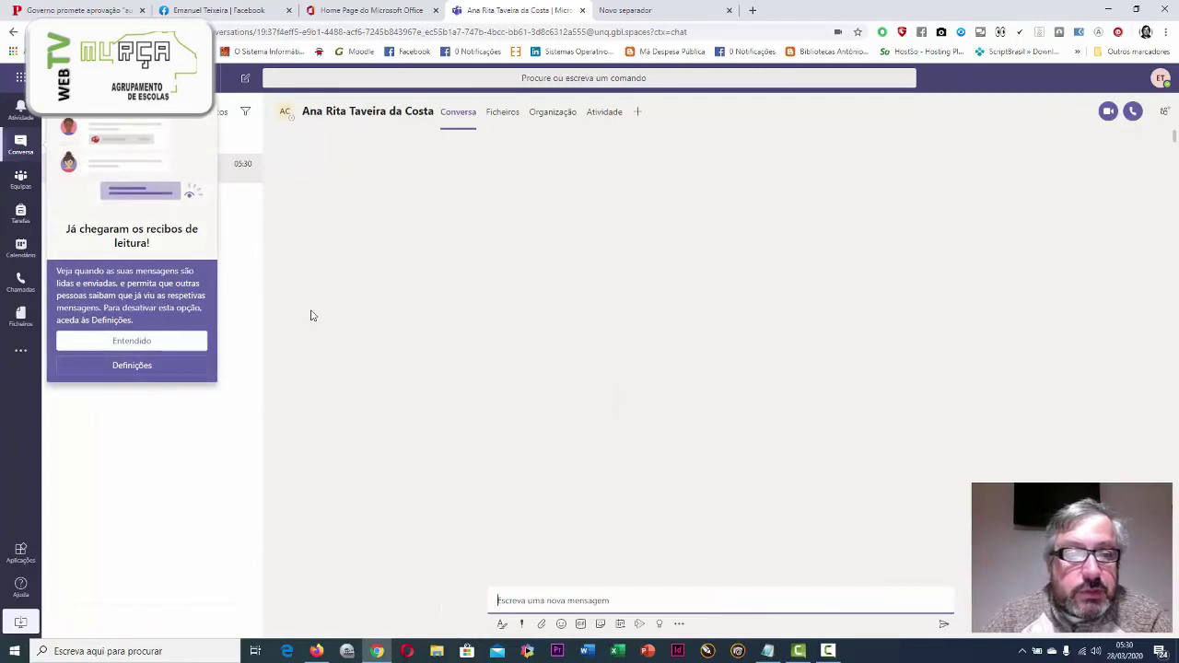
pyautogui.click(124, 341)
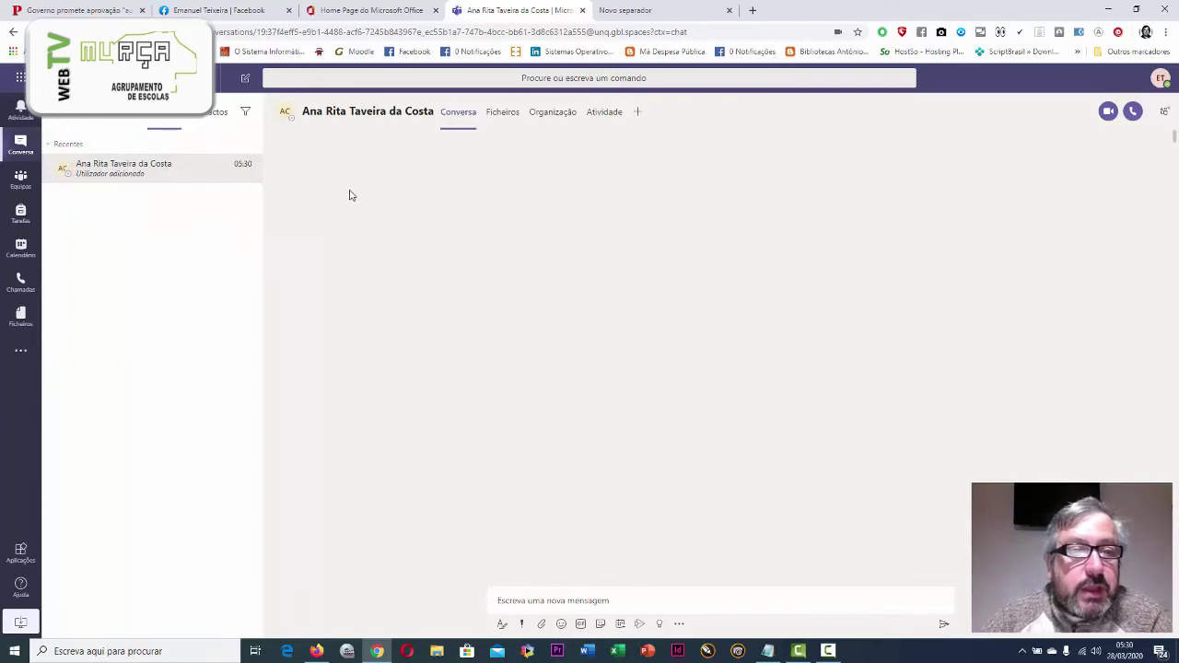
# Send the greeting 'Olá tudo bem' in the chat
pyautogui.click(191, 178)
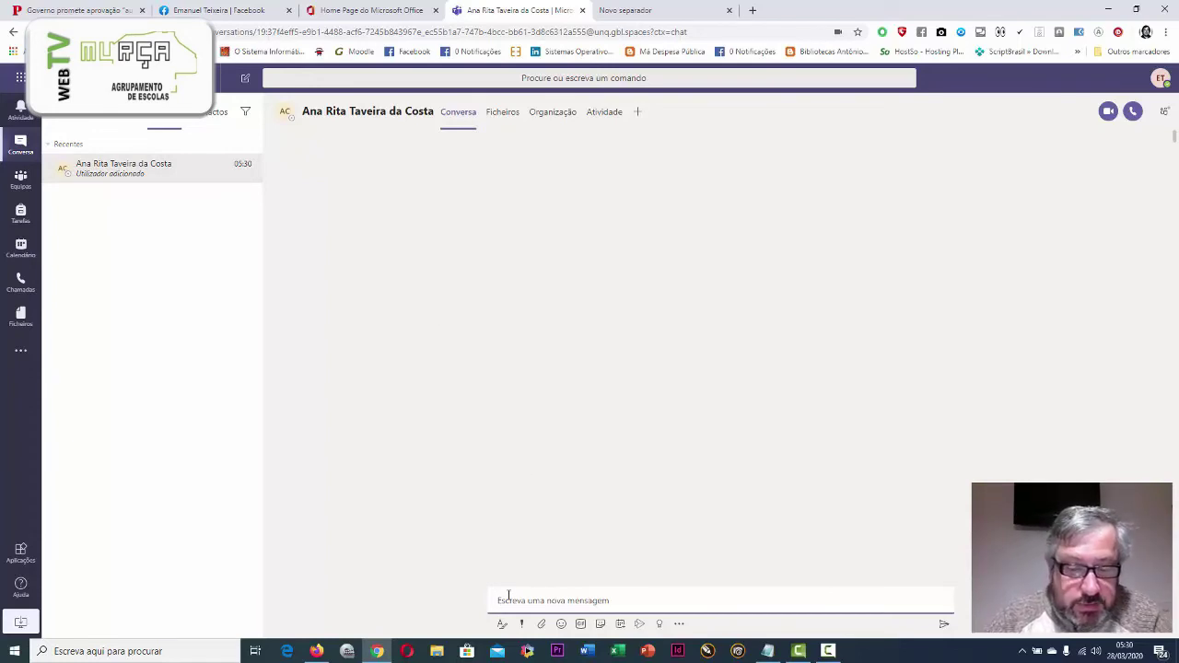
pyautogui.write('Olá')
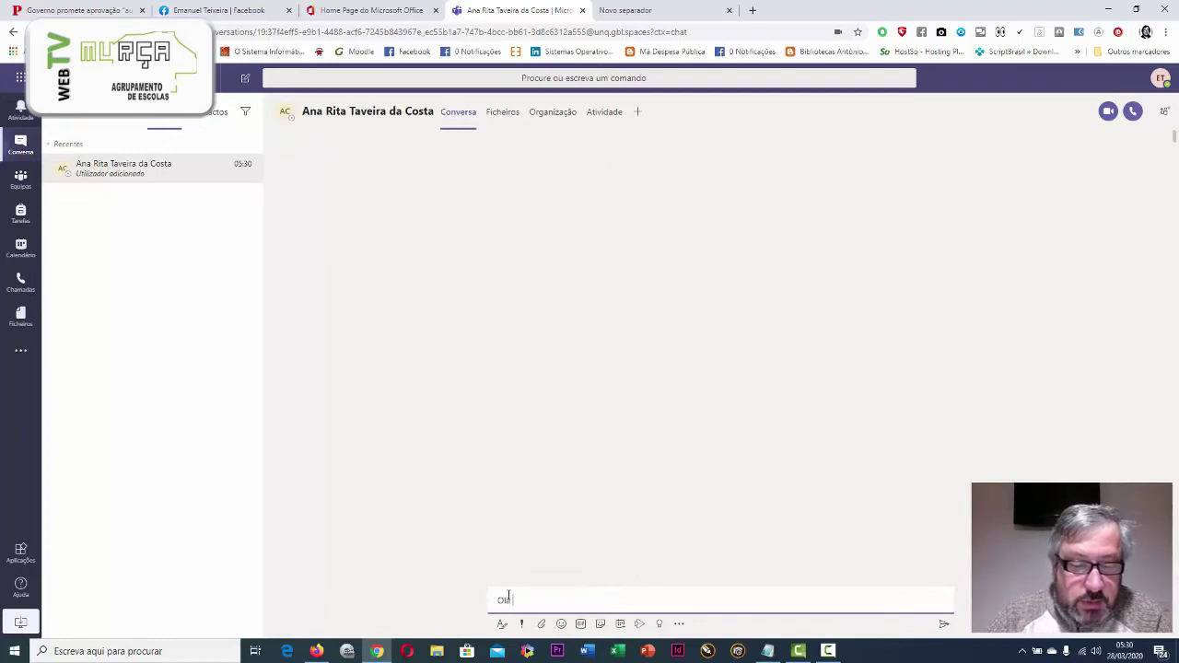
pyautogui.write(' tudo bem')
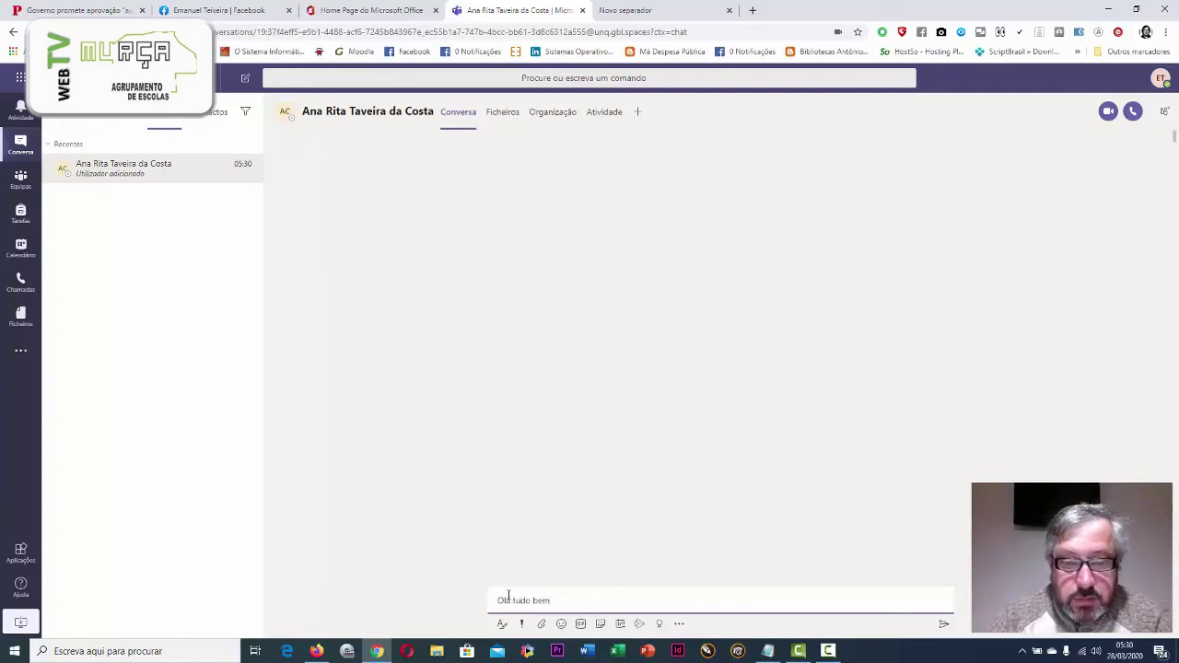
pyautogui.press('Return')
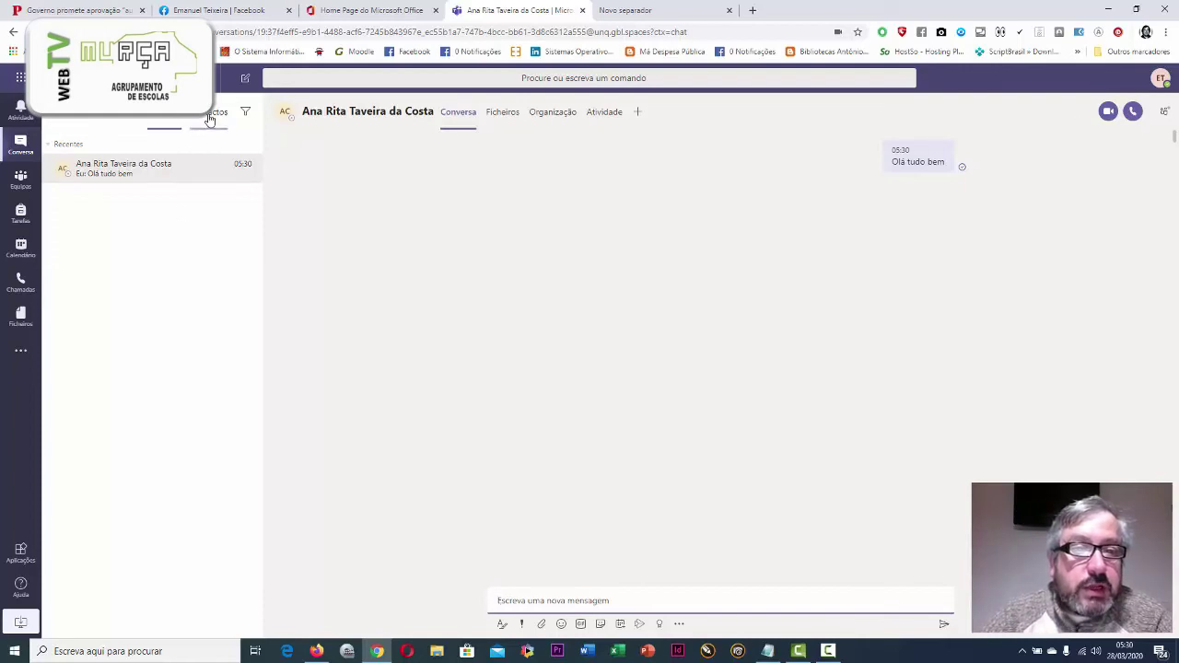
# In the chat's Ficheiros tab, start an upload from this computer via Partilhar
pyautogui.click(501, 114)
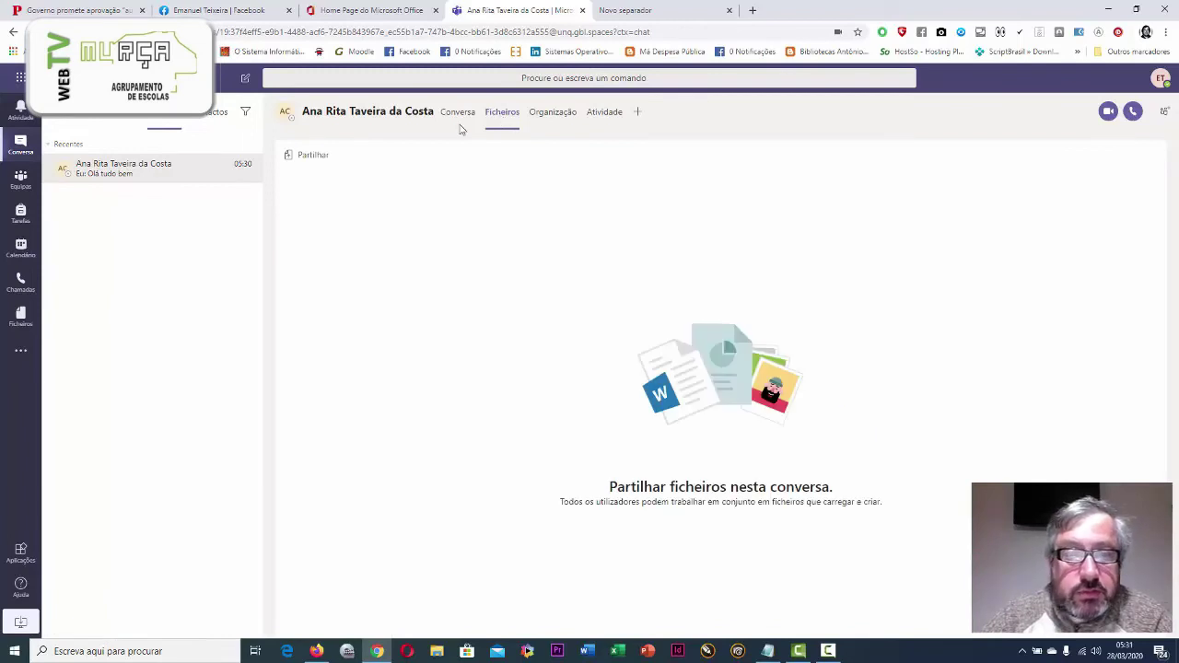
pyautogui.click(302, 156)
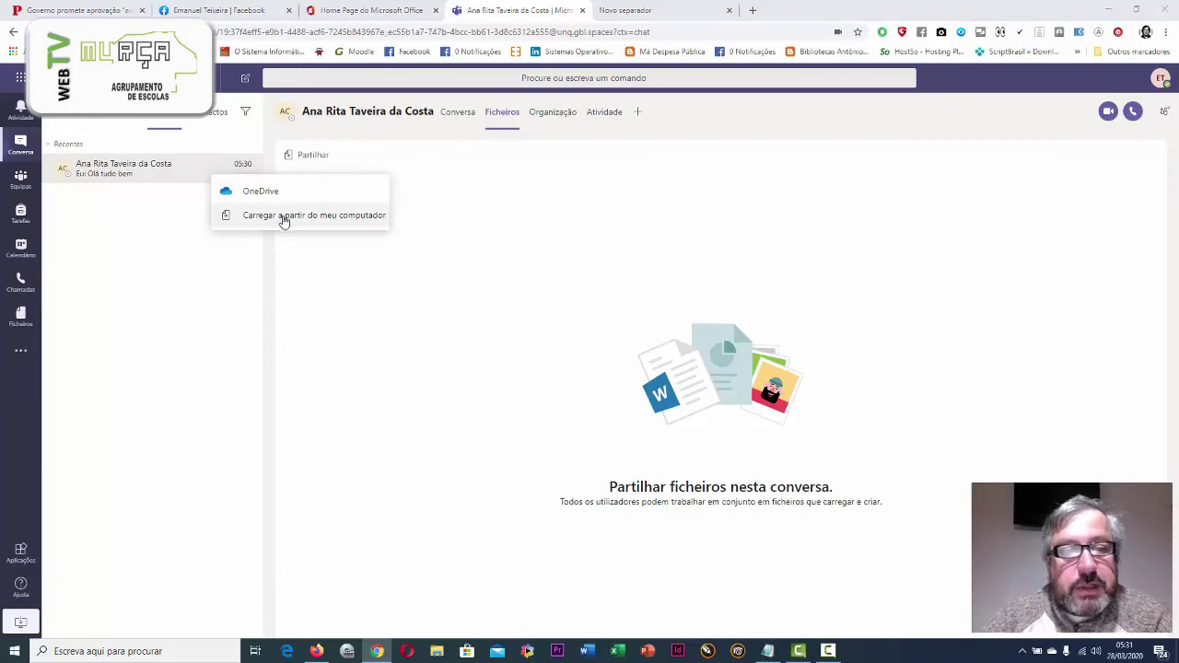
pyautogui.click(284, 217)
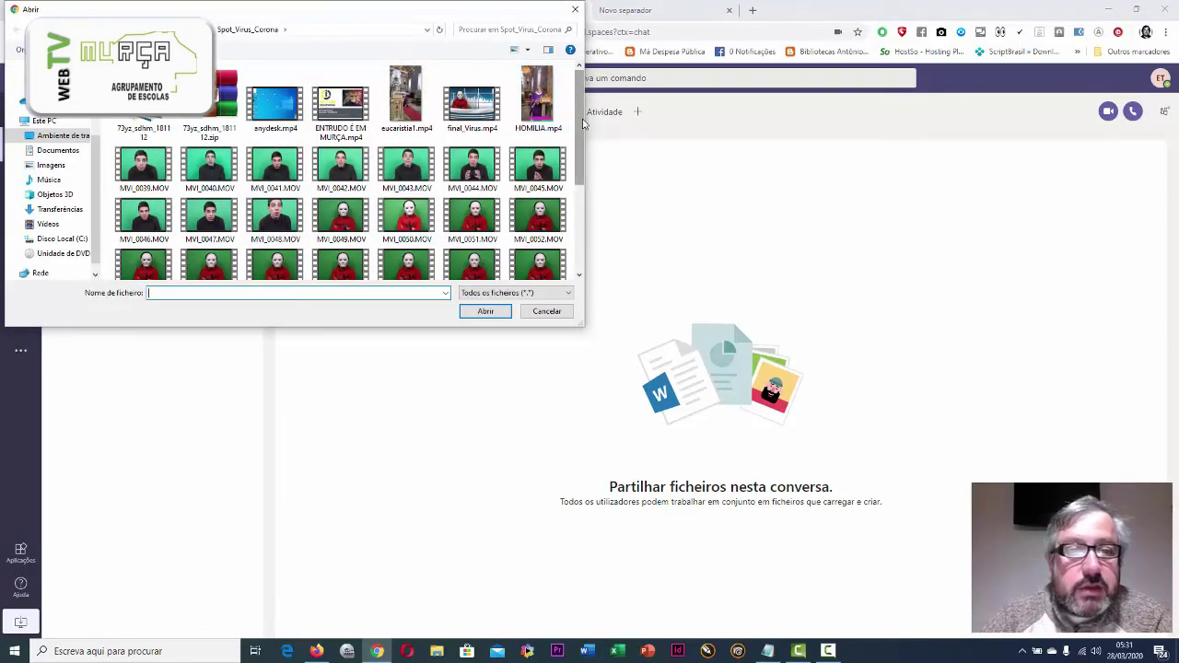
pyautogui.moveTo(582, 122); pyautogui.dragTo(566, 8)
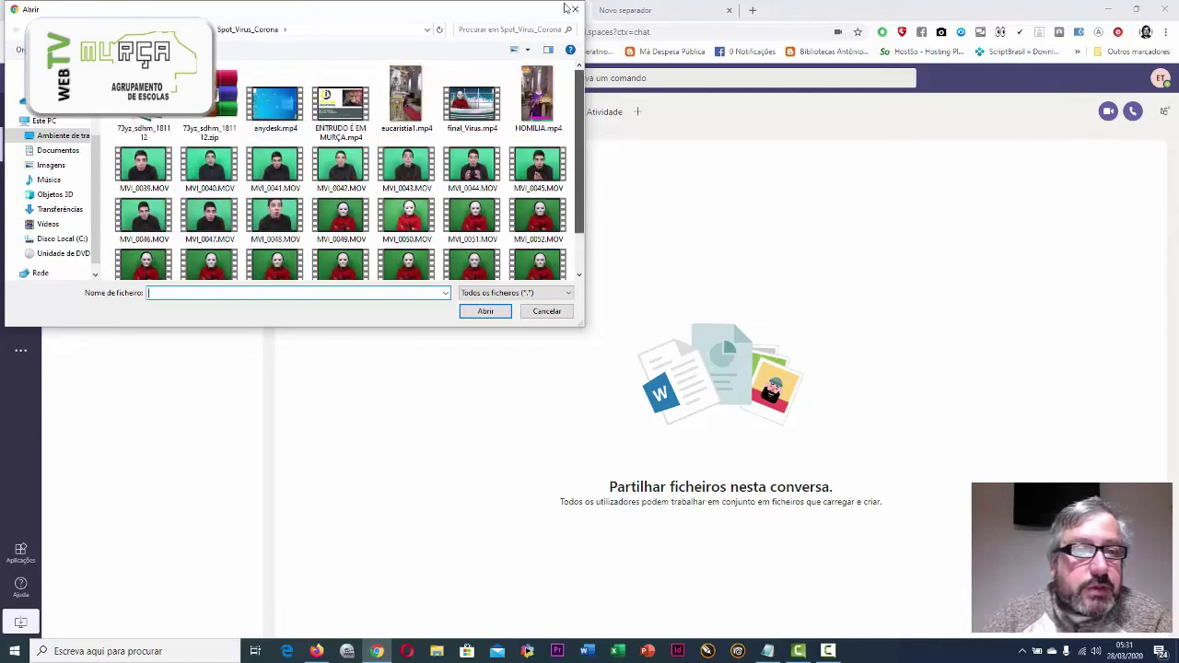
# Upload '01_Proposta planificação TIC … 5º ano_2019.20.pdf' from Disciplinas > 5º_ano_TIC > Turma A and confirm it's listed
pyautogui.click(42, 28)
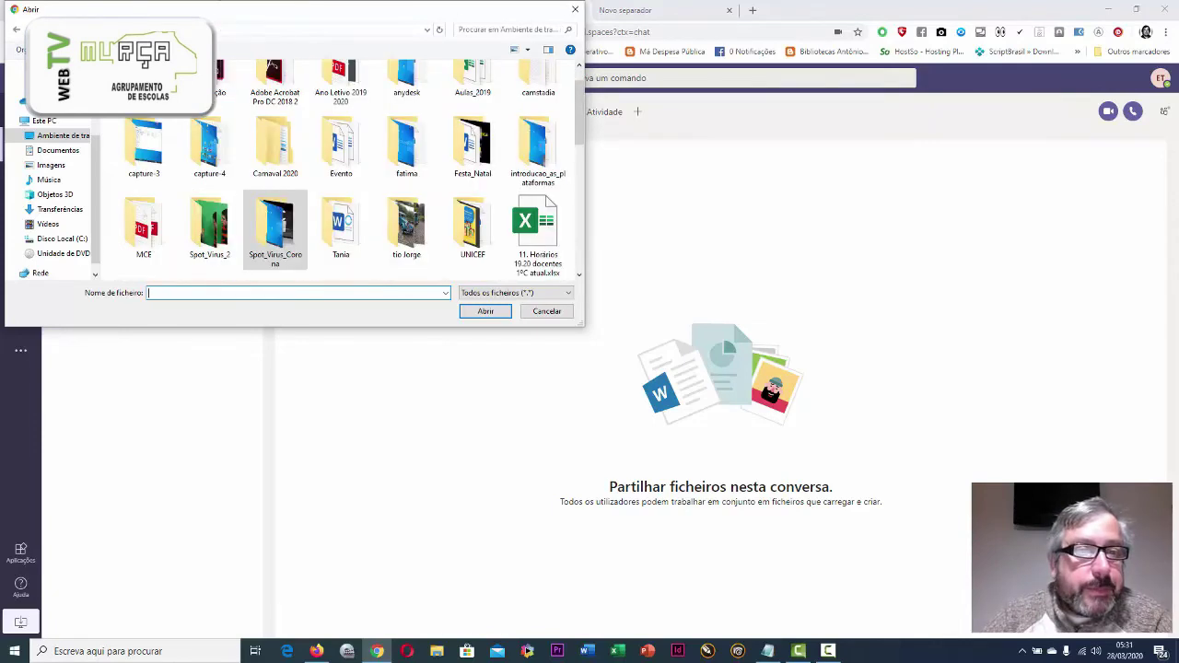
pyautogui.scroll(1, 341, 81)
pyautogui.doubleClick(341, 81)
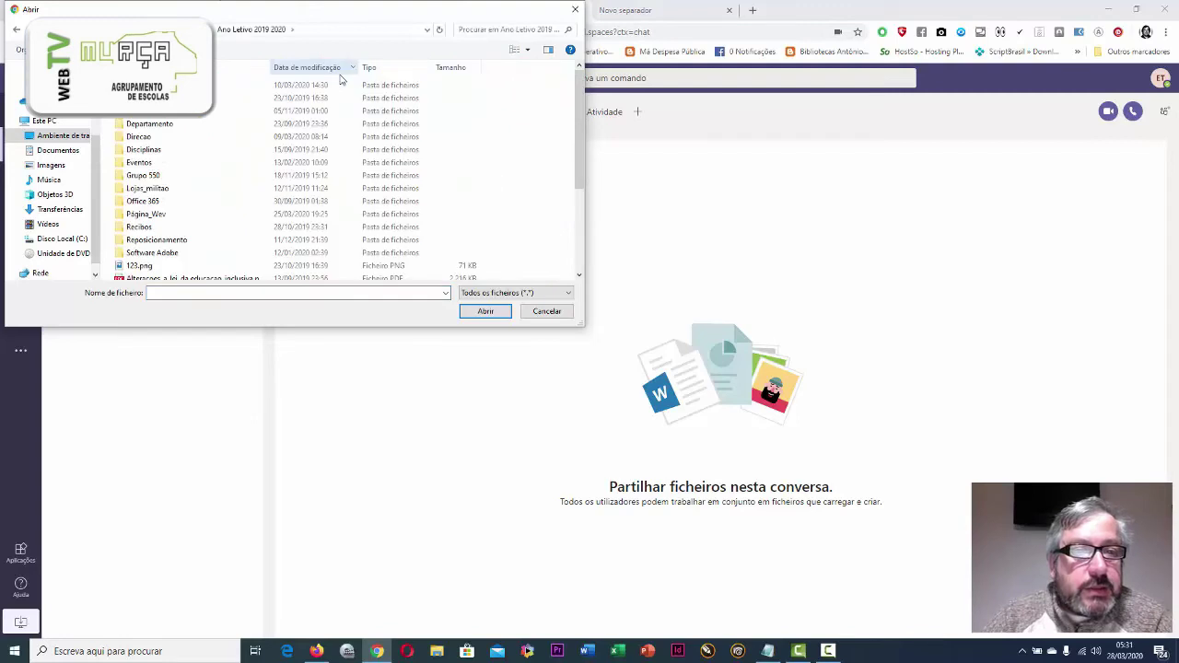
pyautogui.doubleClick(148, 150)
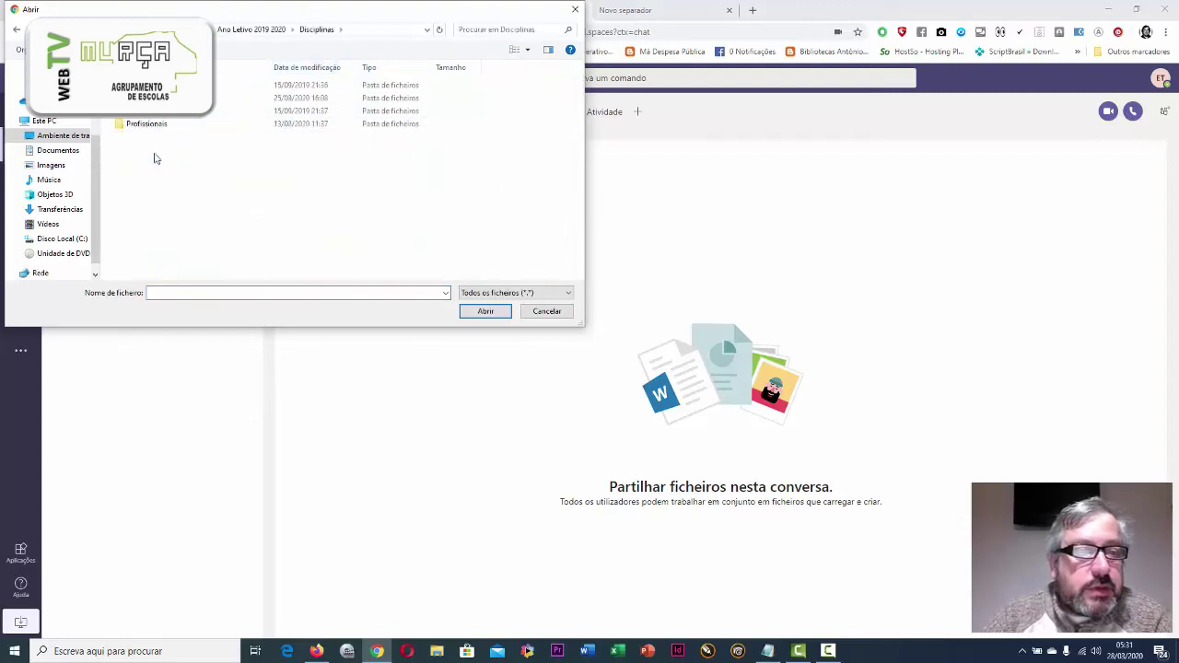
pyautogui.doubleClick(156, 84)
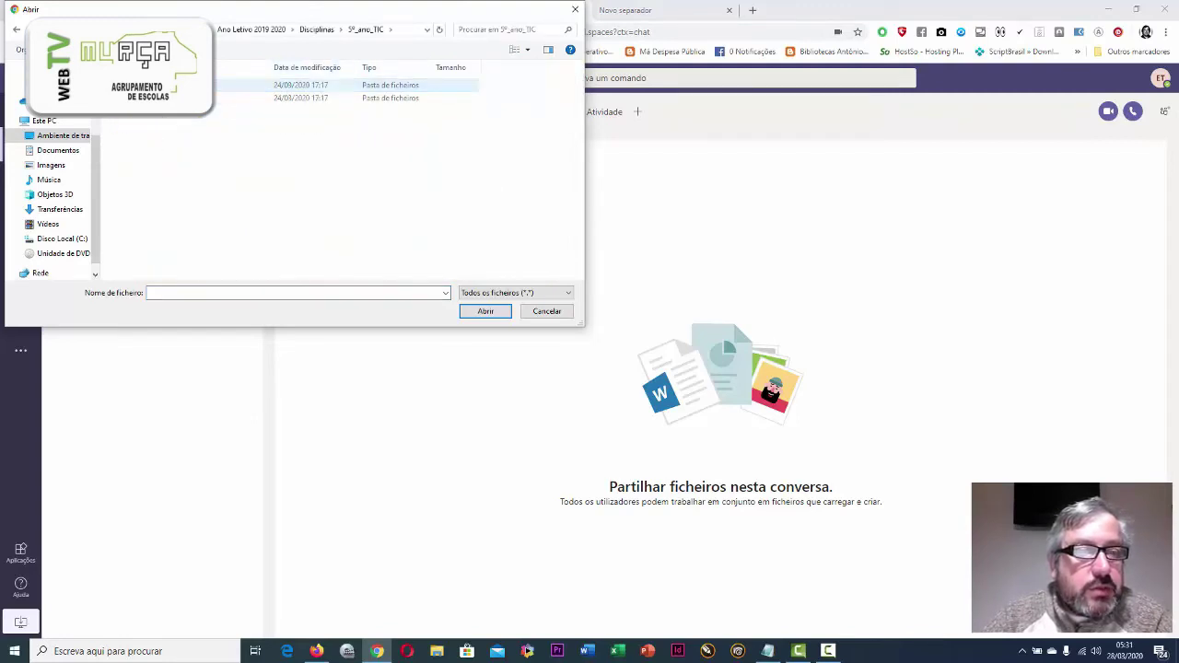
pyautogui.doubleClick(157, 85)
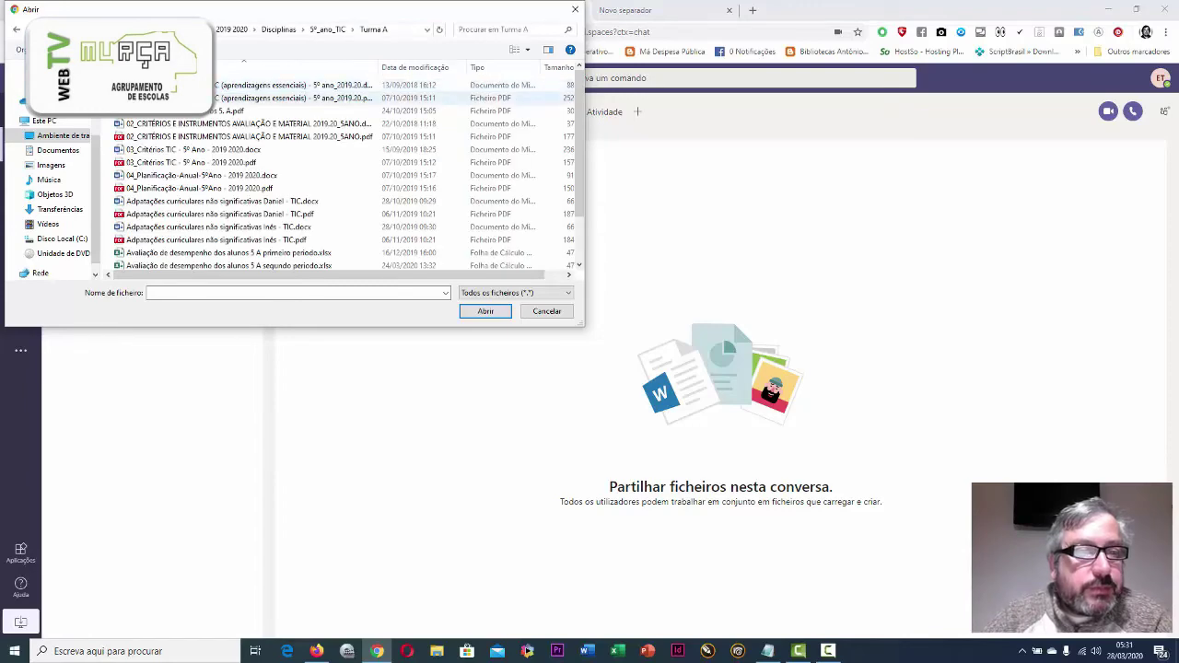
pyautogui.click(157, 98)
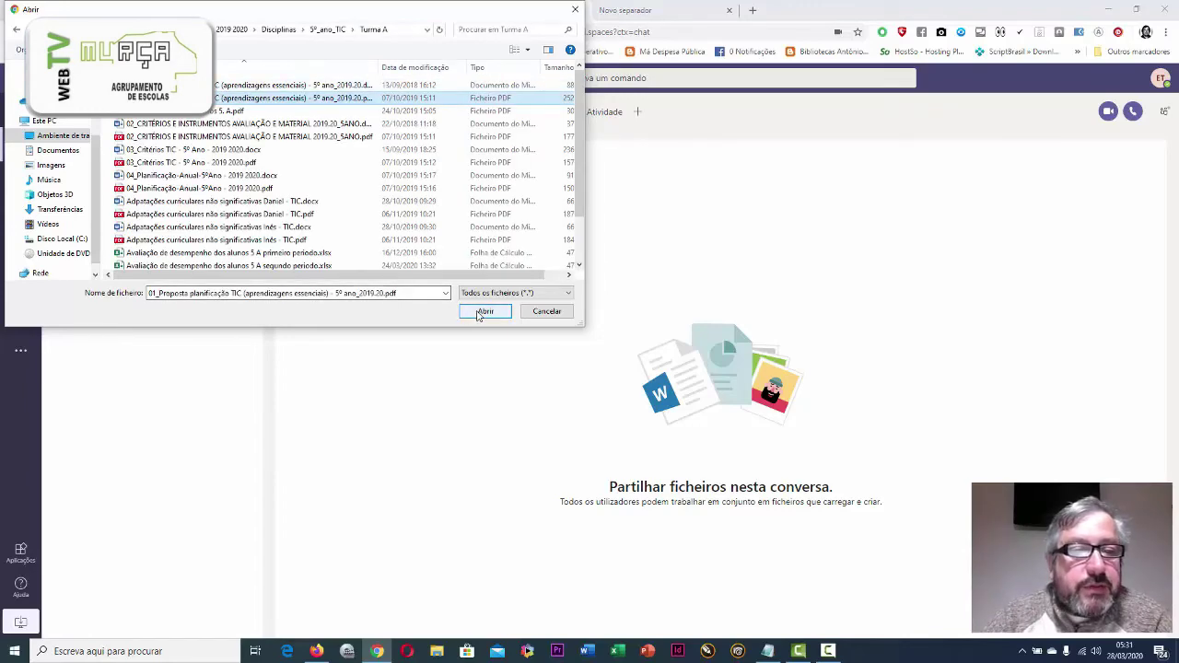
pyautogui.click(486, 311)
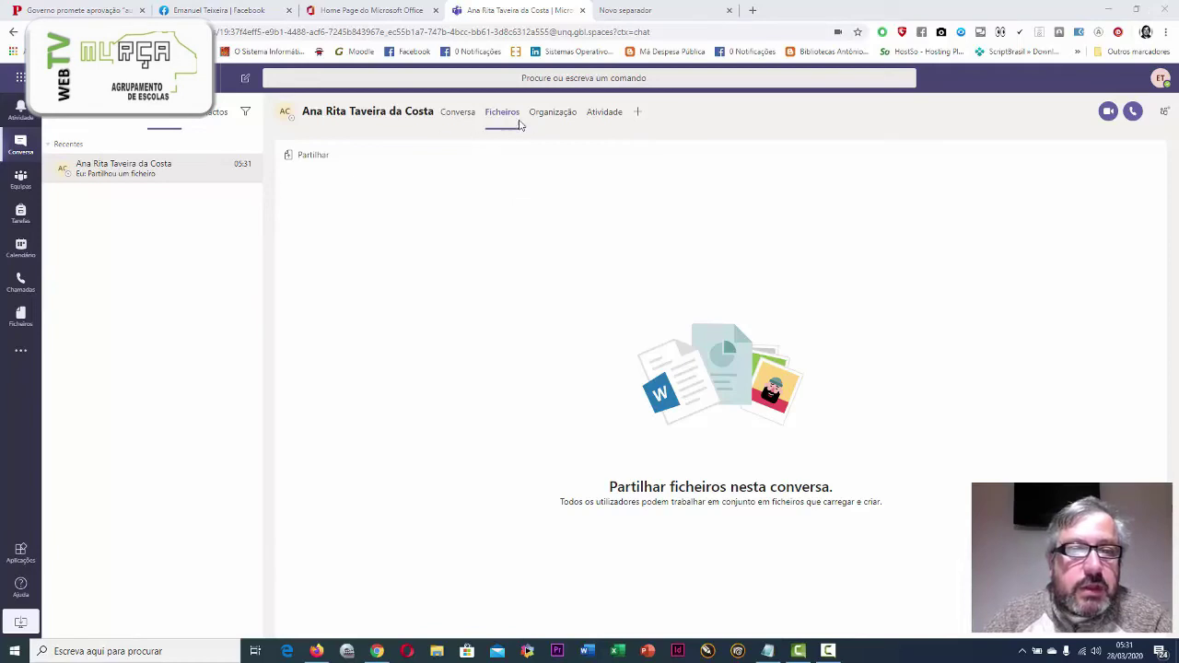
pyautogui.click(560, 117)
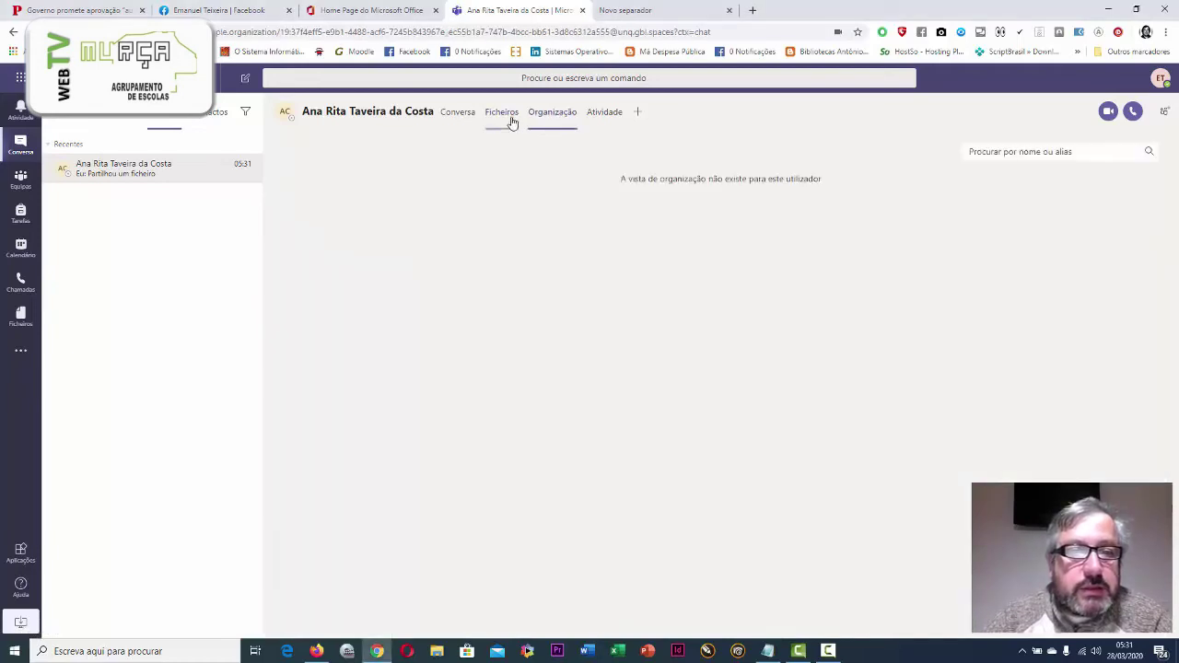
pyautogui.click(499, 120)
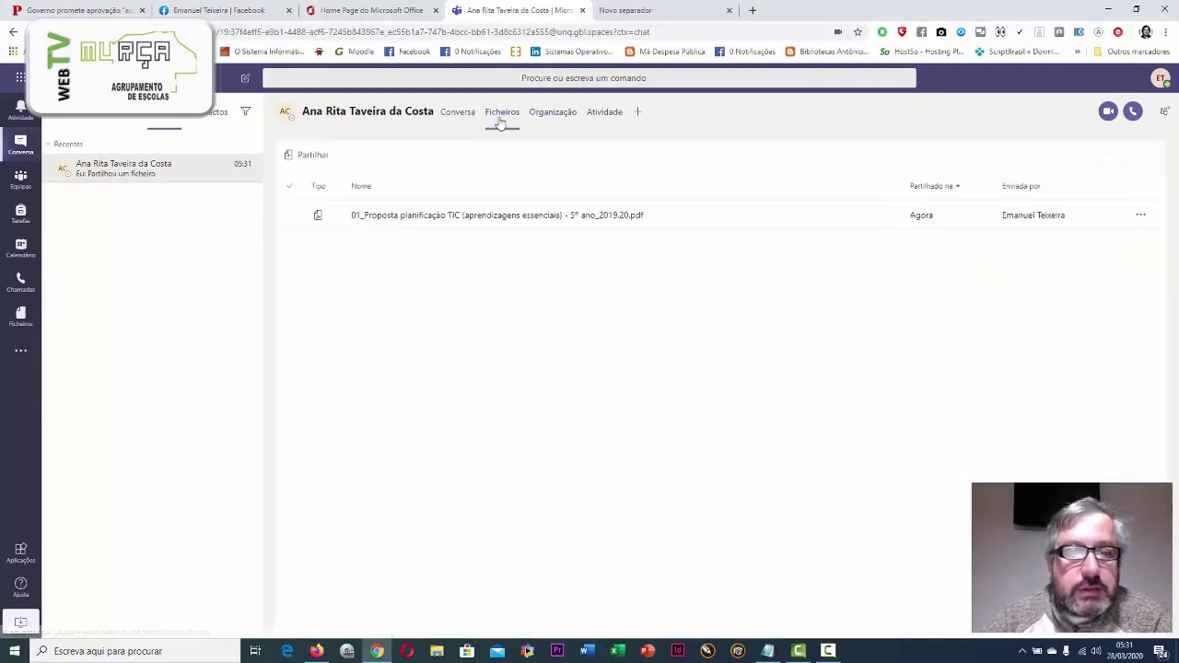
pyautogui.click(476, 216)
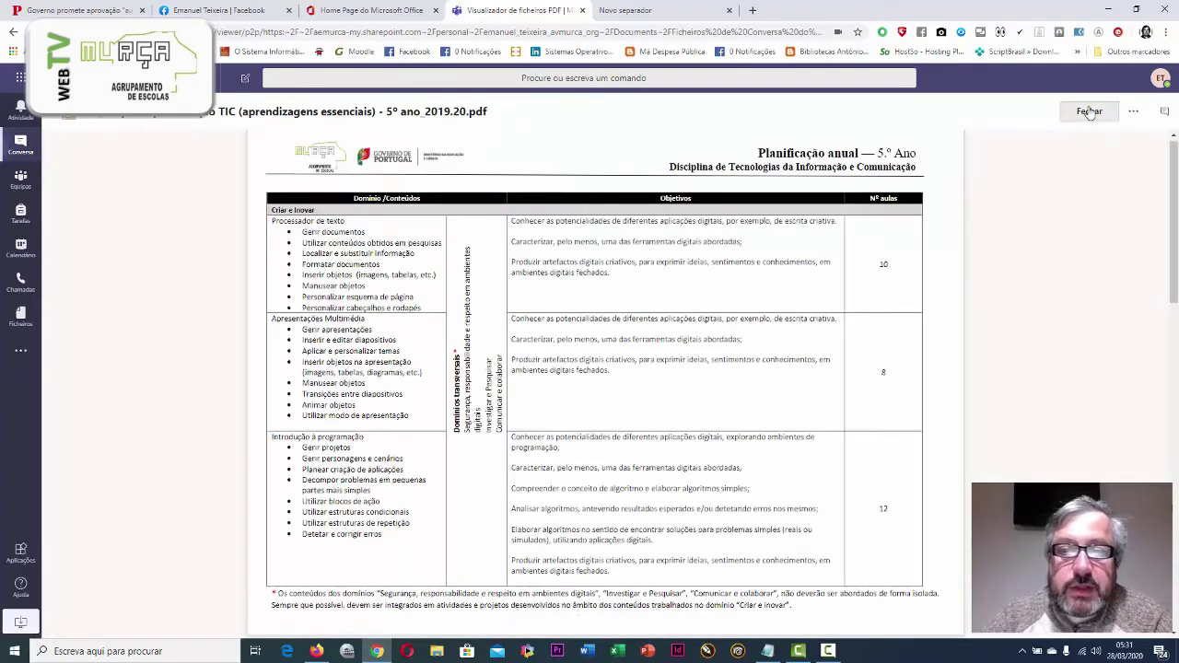
pyautogui.scroll(-1, 747, 289)
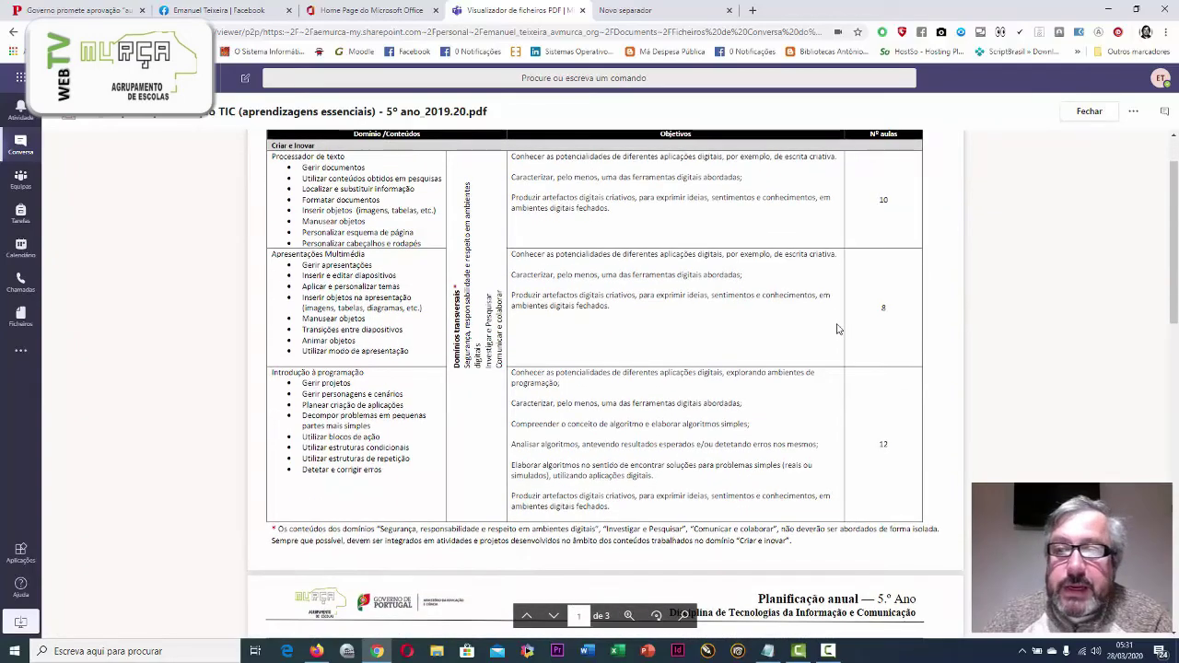
pyautogui.moveTo(1176, 216); pyautogui.dragTo(1175, 185)
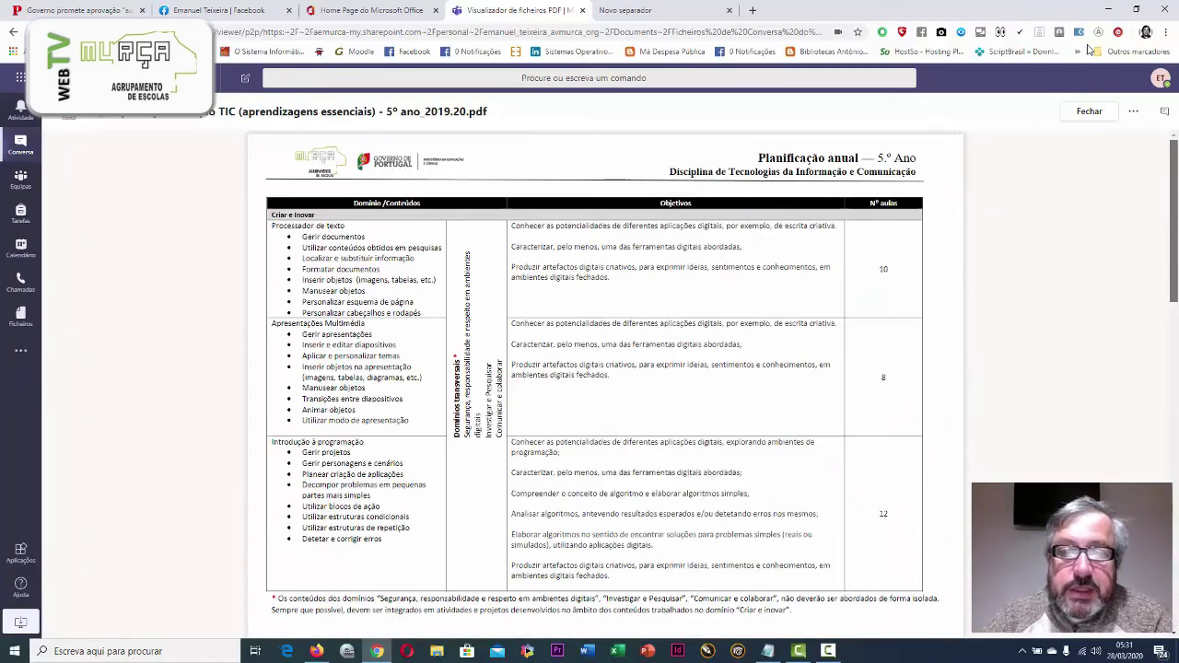
pyautogui.click(1083, 110)
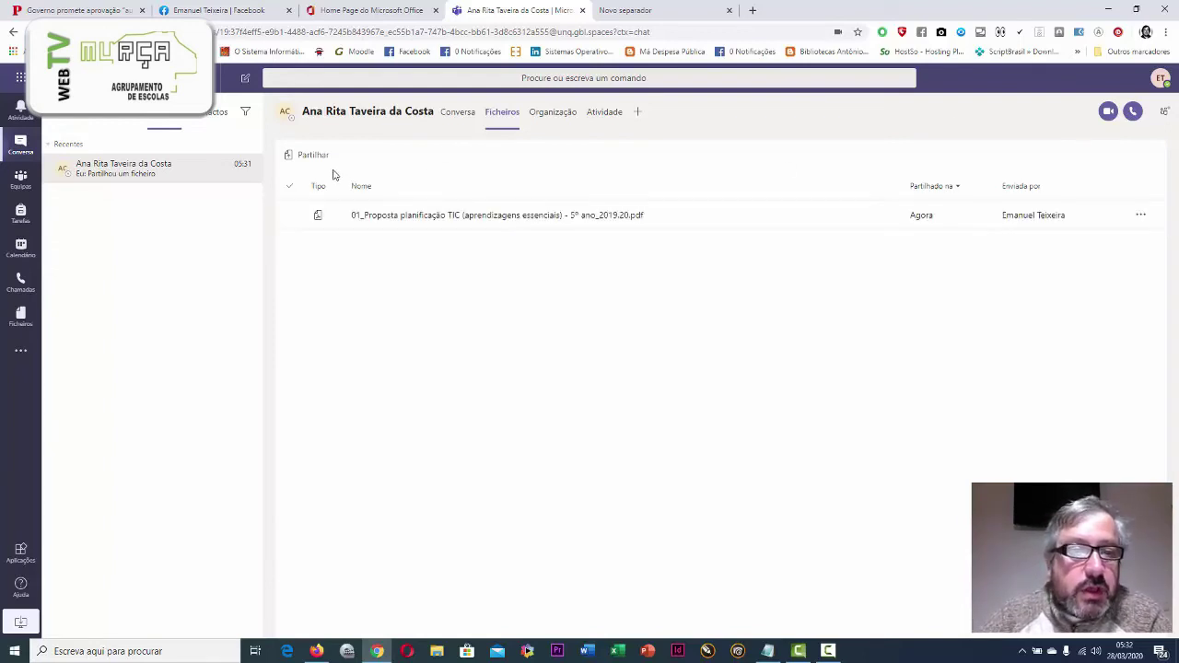
# Upload the 01_Proposta planning .docx from the computer to the chat files, then reload the page
pyautogui.click(311, 157)
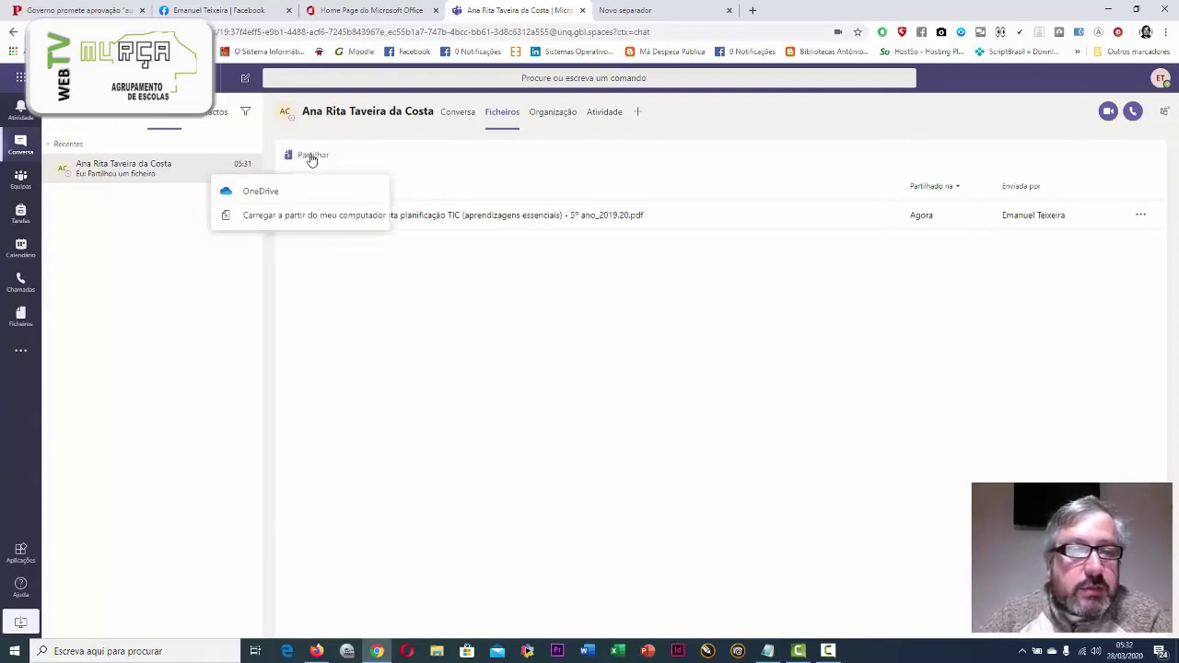
pyautogui.click(273, 219)
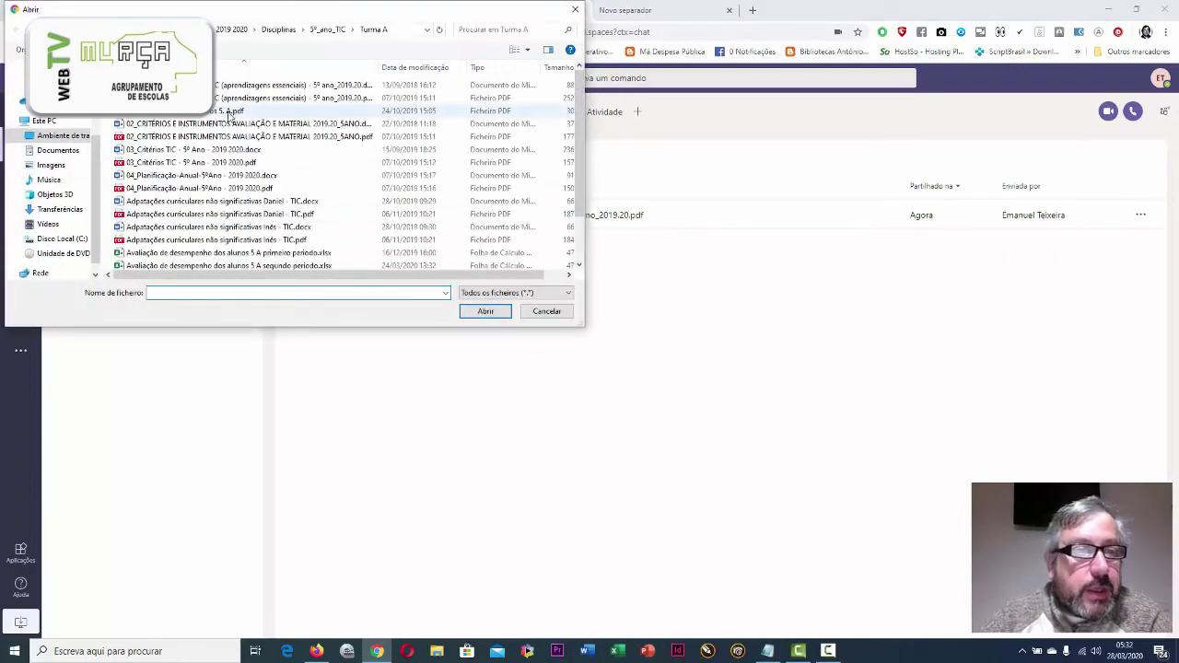
pyautogui.click(242, 86)
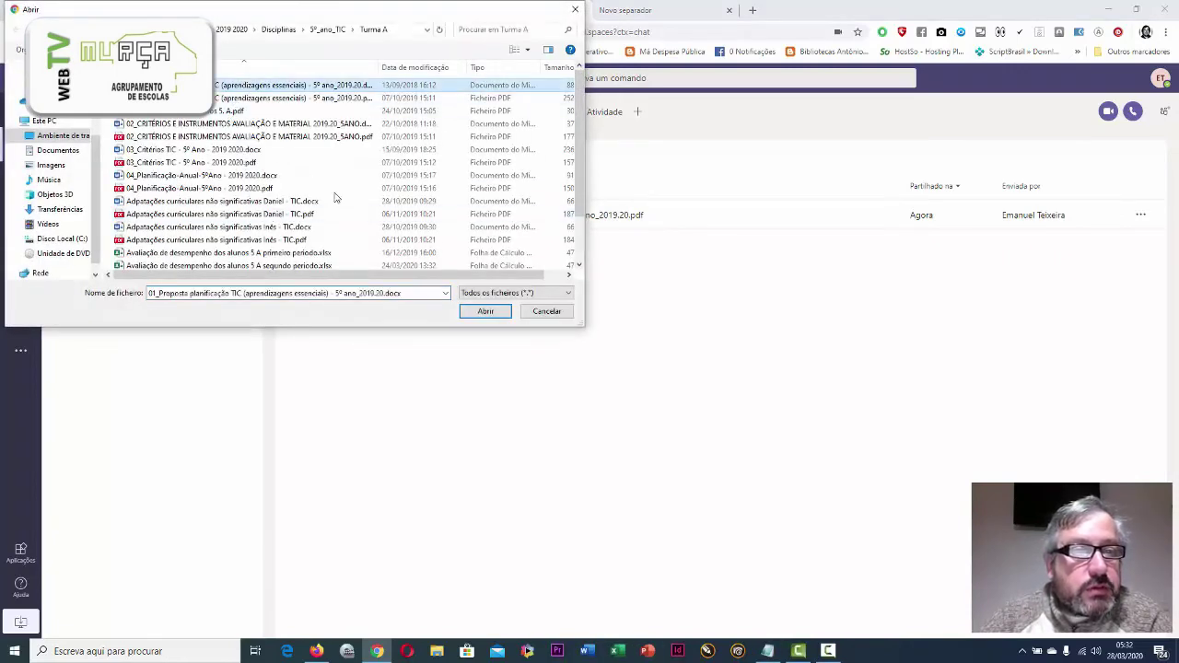
pyautogui.click(482, 312)
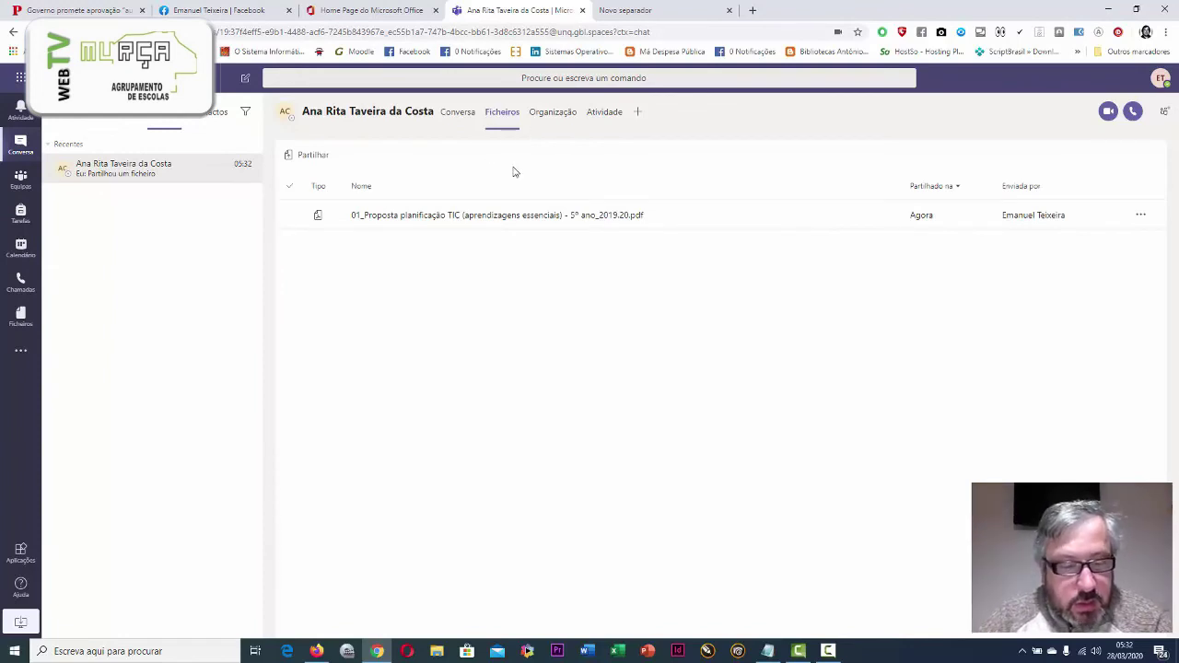
pyautogui.press('F5')
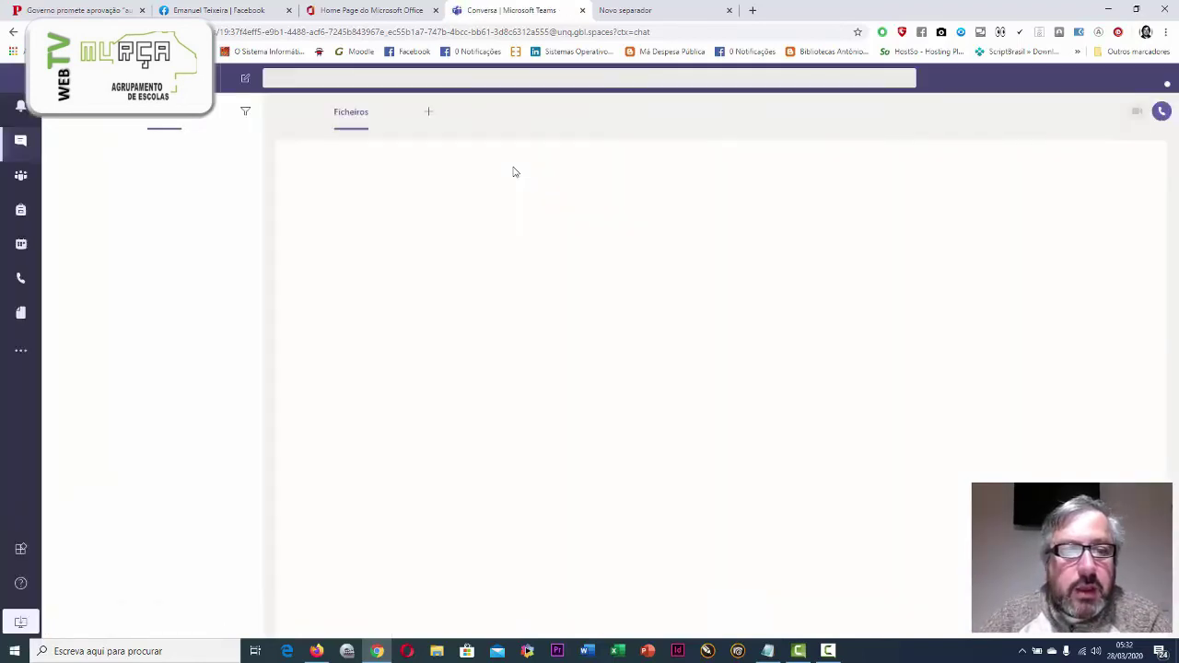
# Open the shared 01_Proposta .docx in Word for the web using 'Abrir no browser'
pyautogui.click(478, 215)
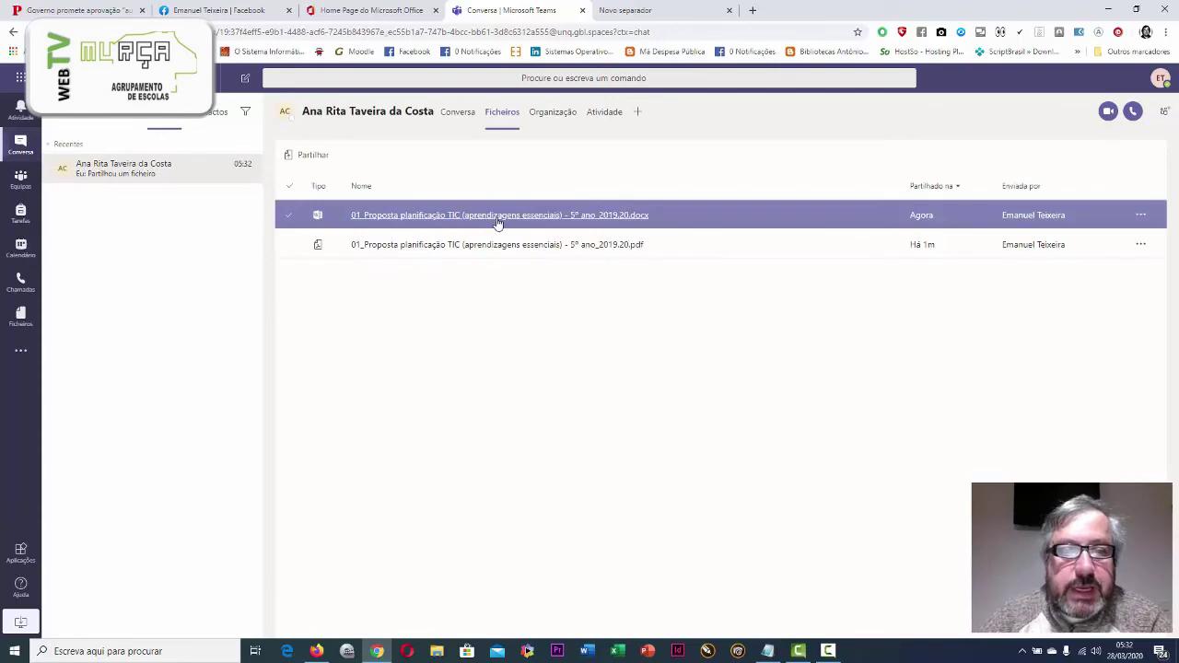
pyautogui.click(500, 225)
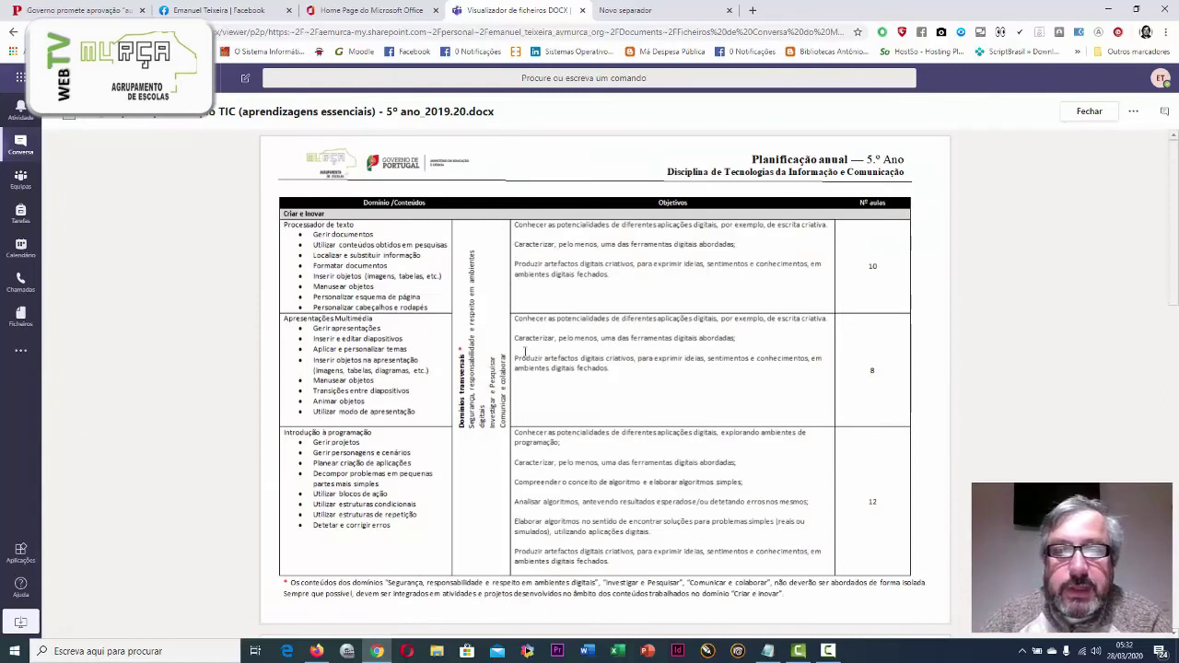
pyautogui.click(1133, 112)
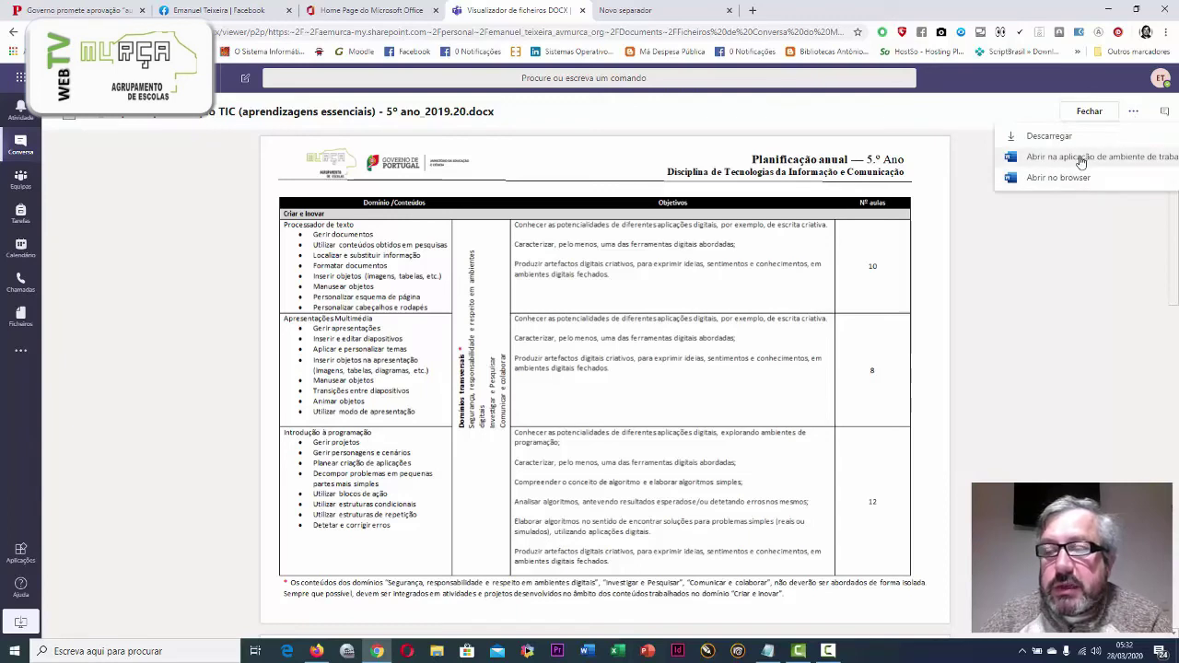
pyautogui.click(1059, 178)
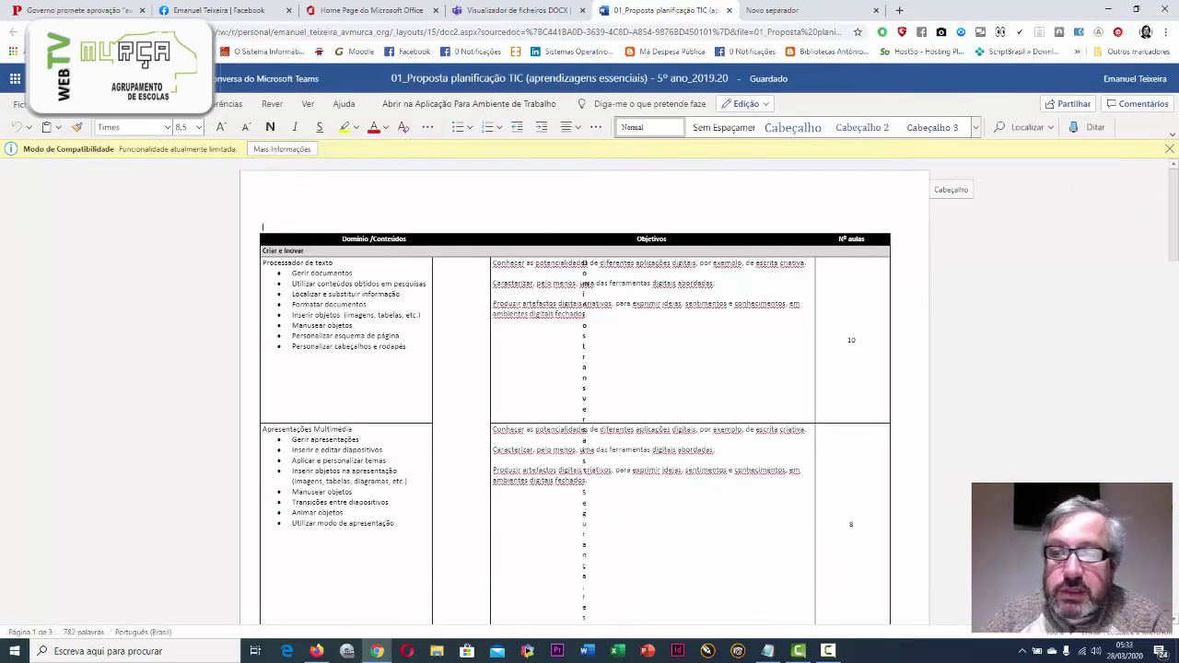
# Close the Word for the web tab and request opening the planning document in desktop Word
pyautogui.moveTo(1172, 214); pyautogui.dragTo(966, 329)
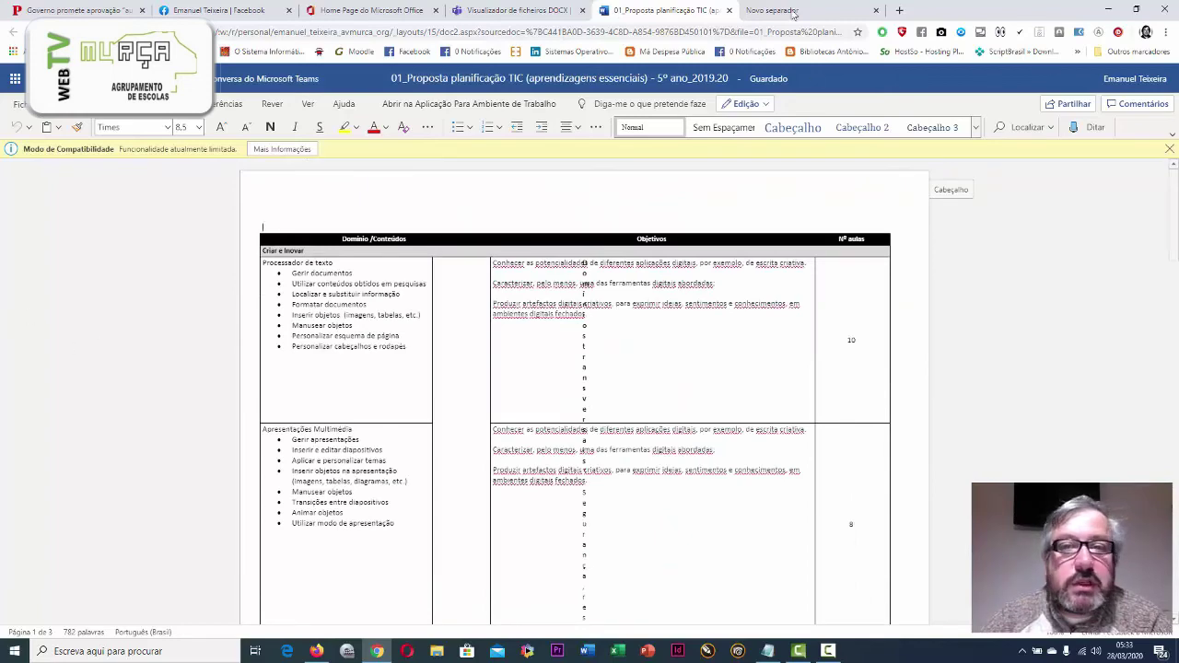
pyautogui.click(728, 10)
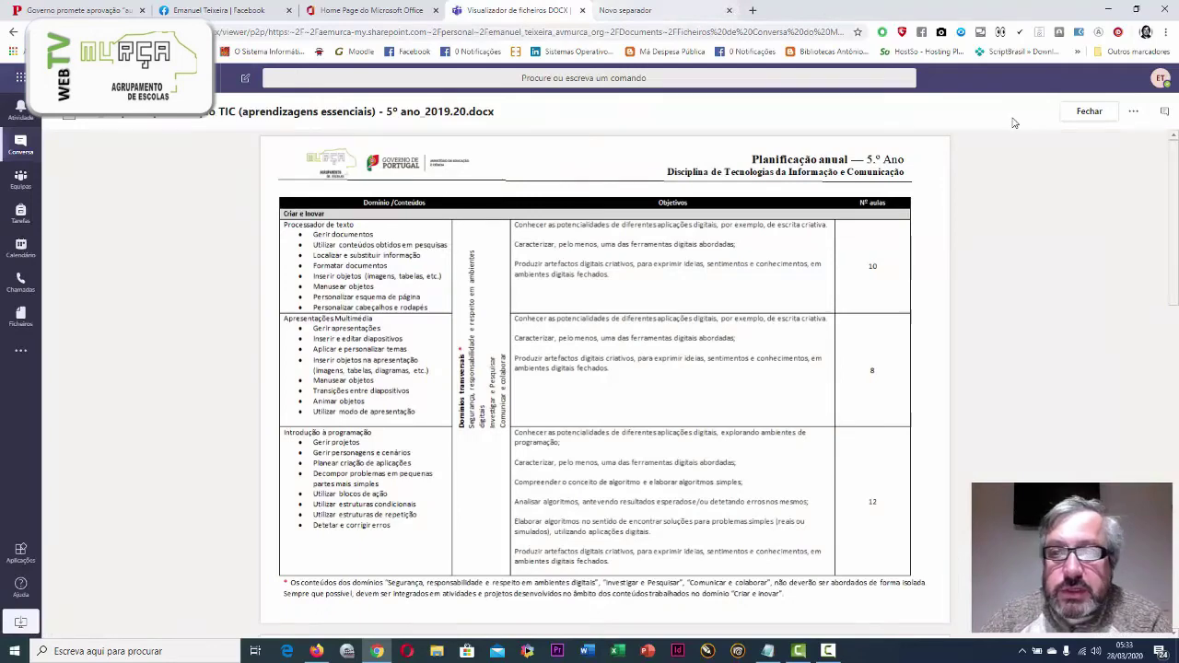
pyautogui.click(1134, 114)
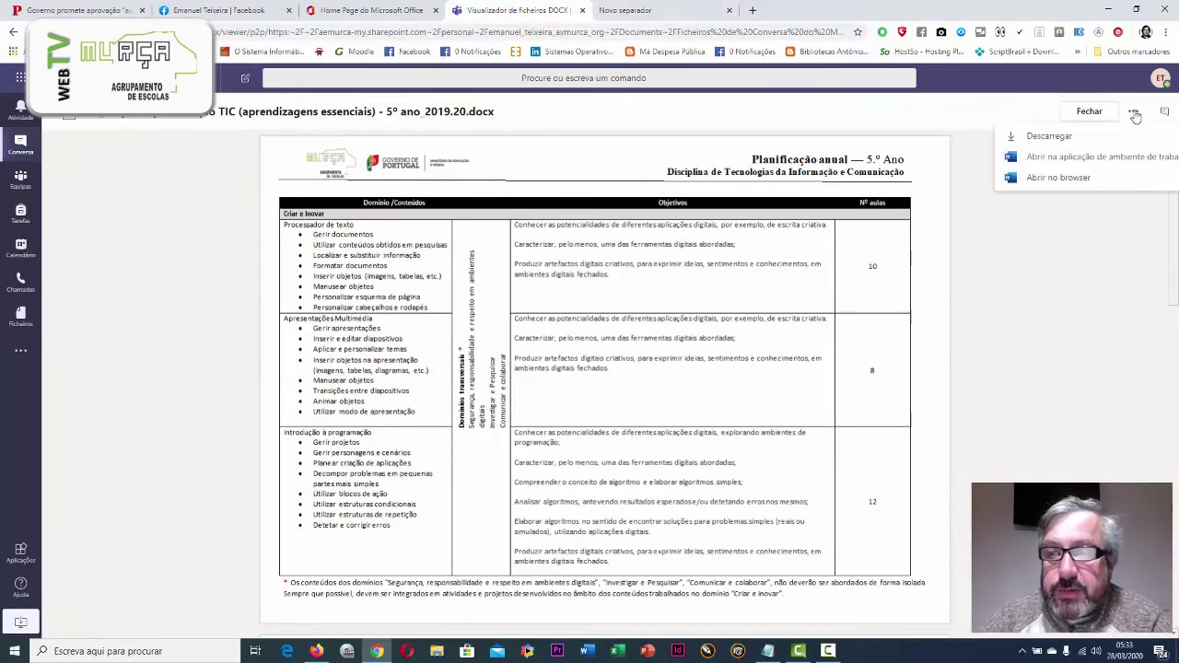
pyautogui.click(1069, 159)
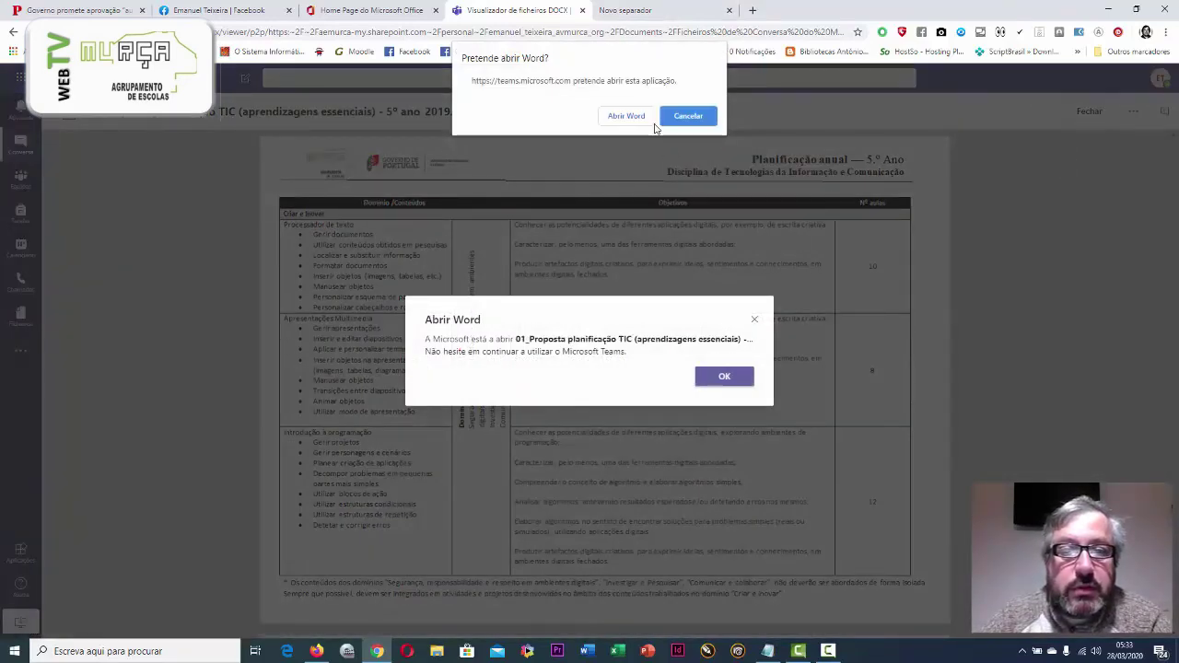
# Launch desktop Word for the planning document and sign in with the account e-mail and password
pyautogui.click(630, 118)
pyautogui.click(722, 375)
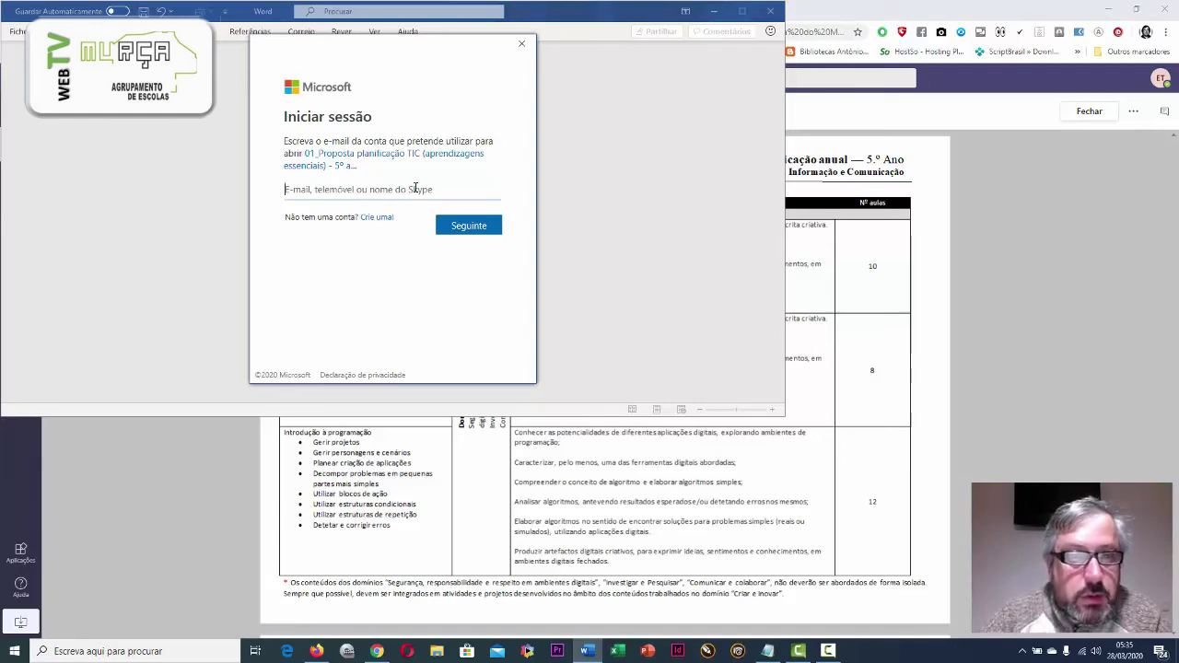
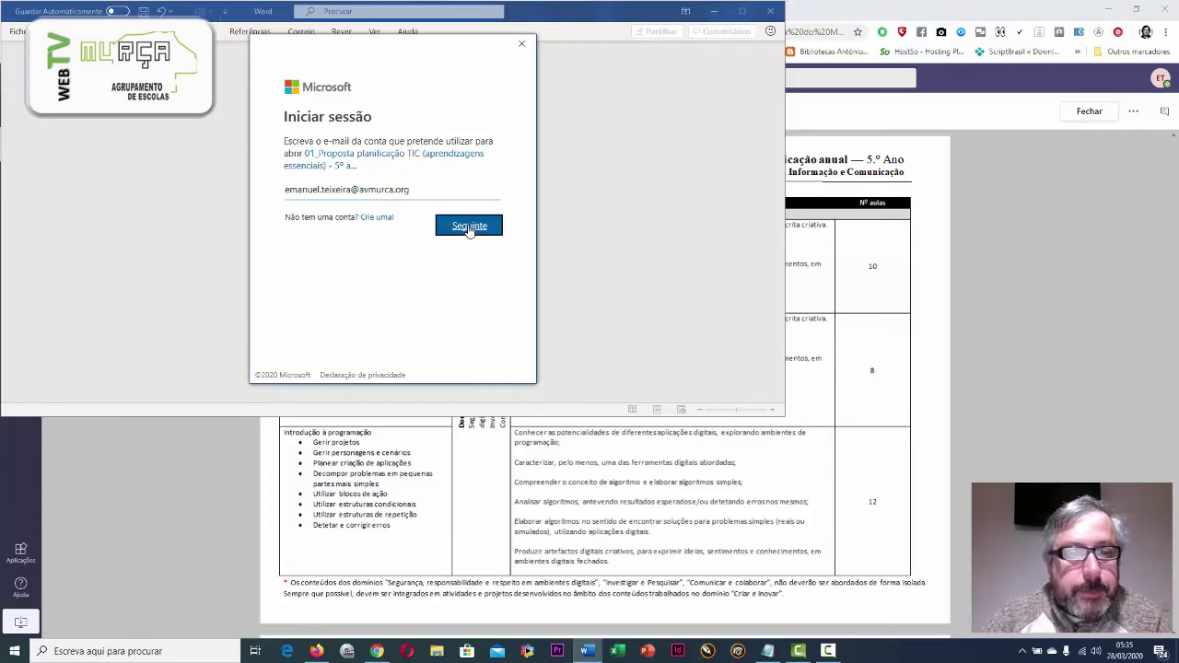
pyautogui.click(469, 226)
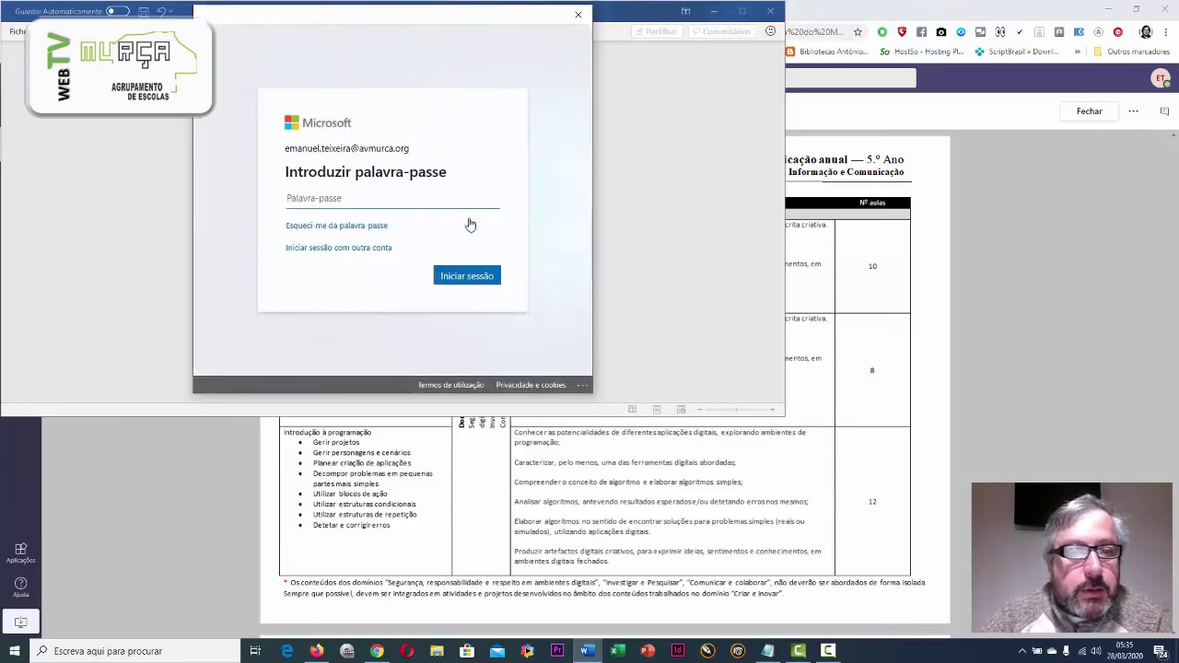
pyautogui.write('•••••••••')
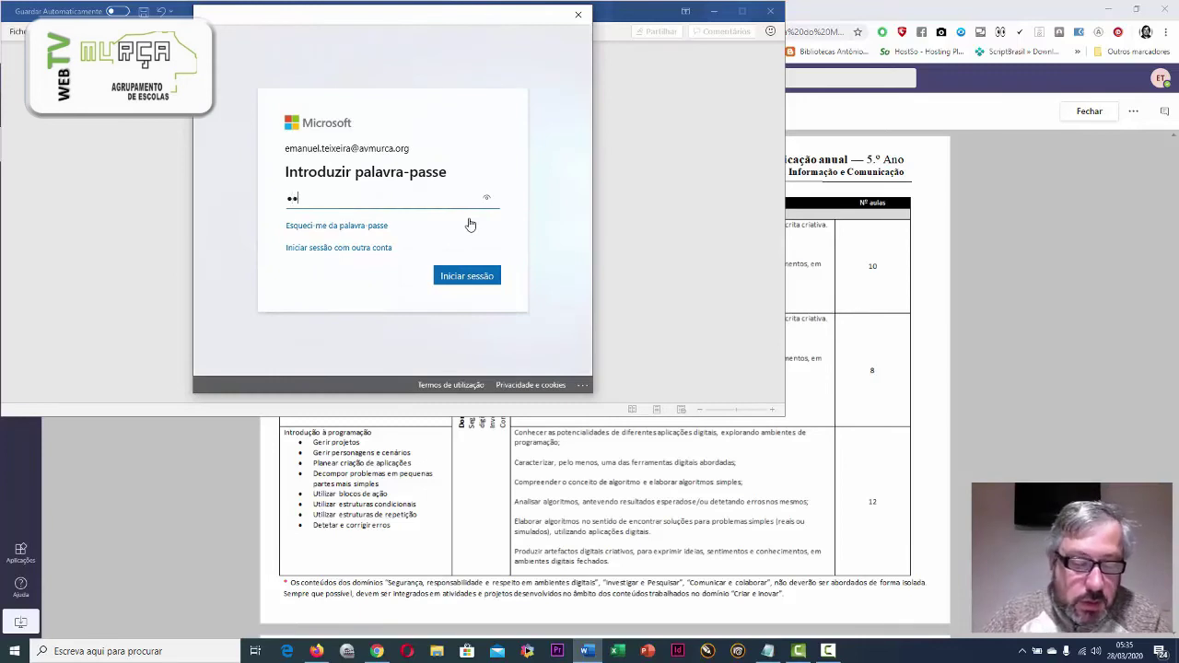